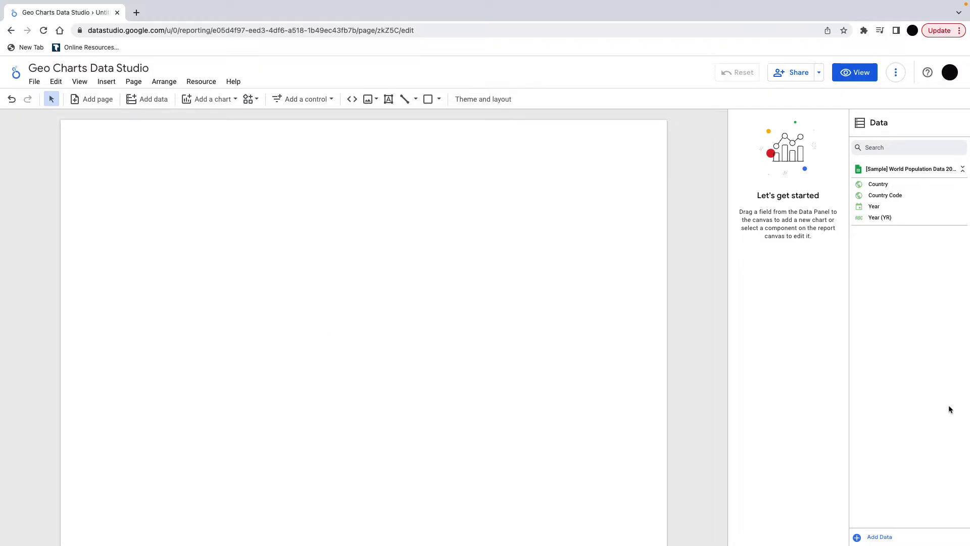
Collapse the [Sample] World Population Data source in the Data panel to hide its Country and Year fields.
left_click(918, 170)
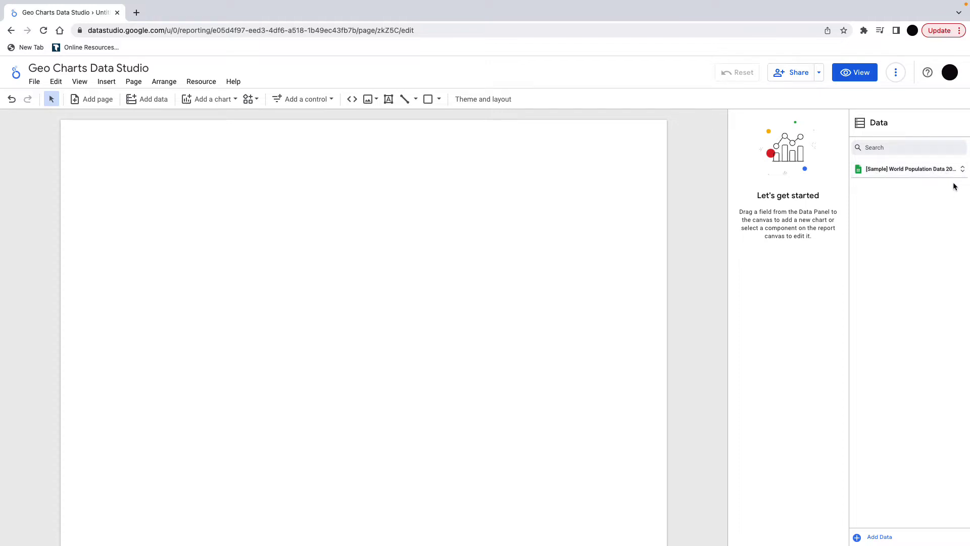
right_click(917, 192)
left_click(875, 538)
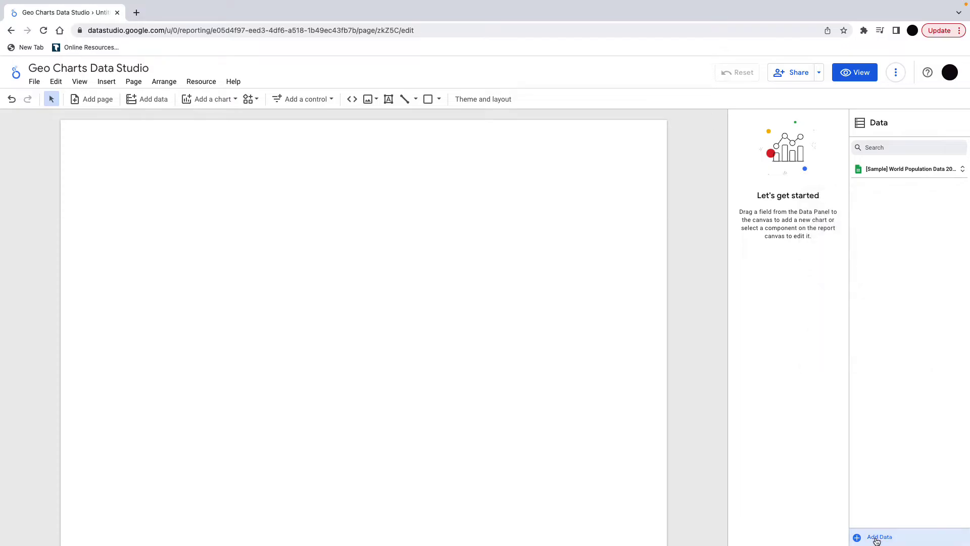
left_click(876, 538)
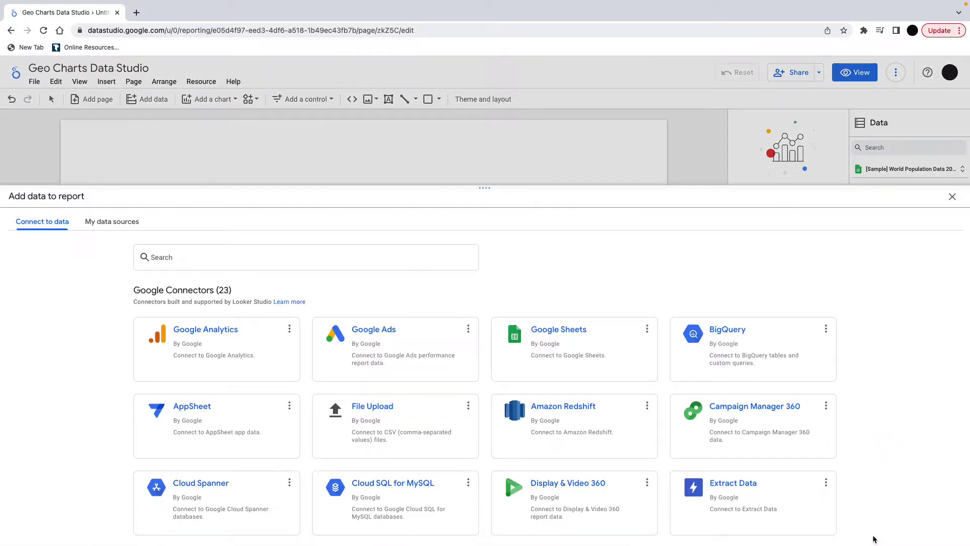
left_click(118, 224)
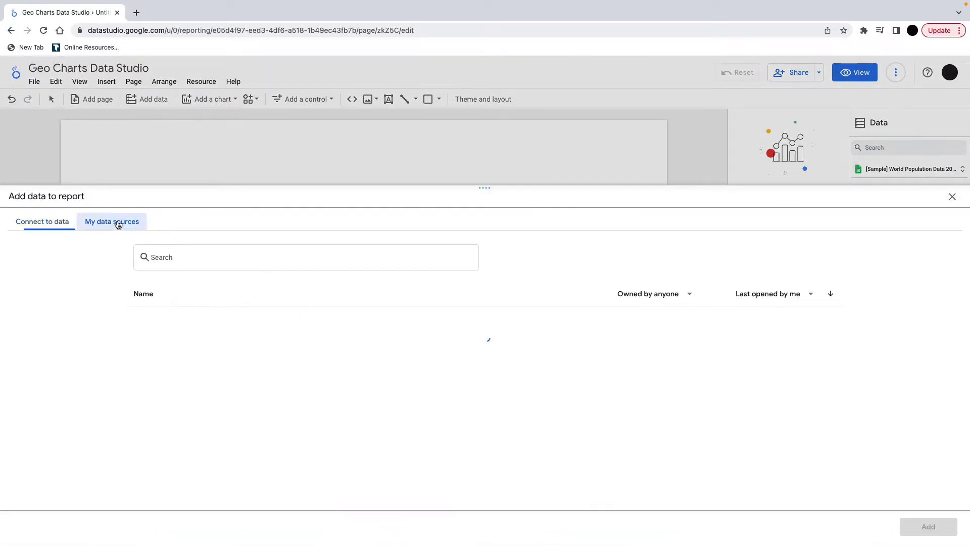
scroll(280, 329, "down", 10)
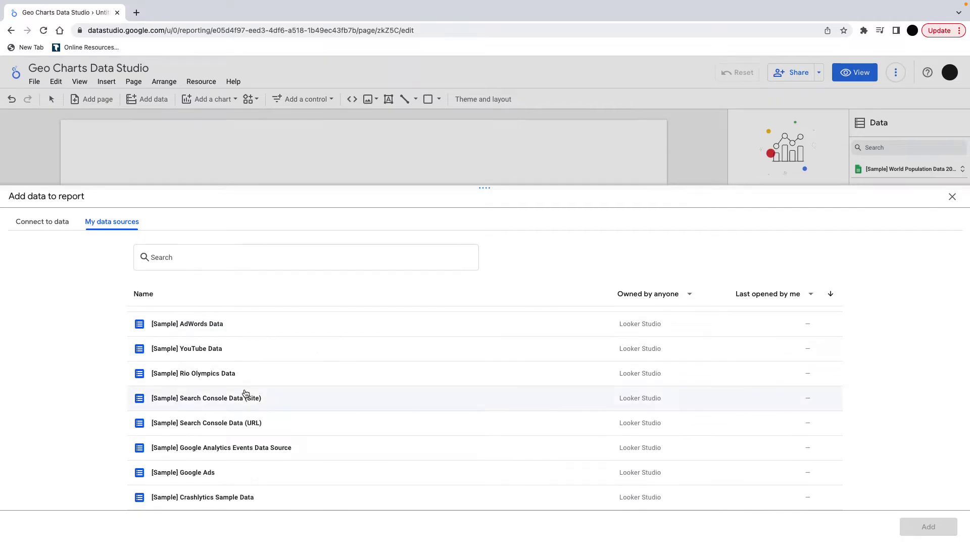
scroll(212, 425, "up", 1)
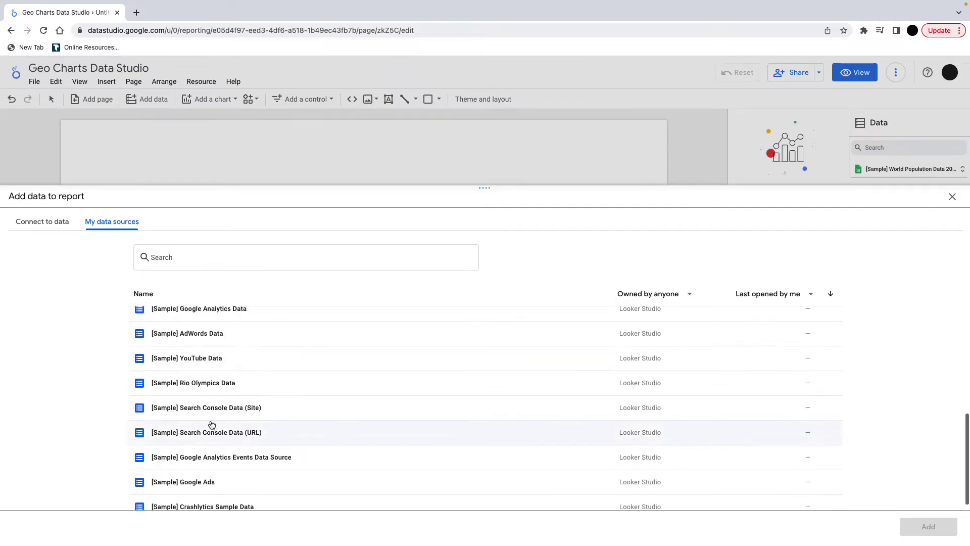
scroll(212, 424, "up", 2)
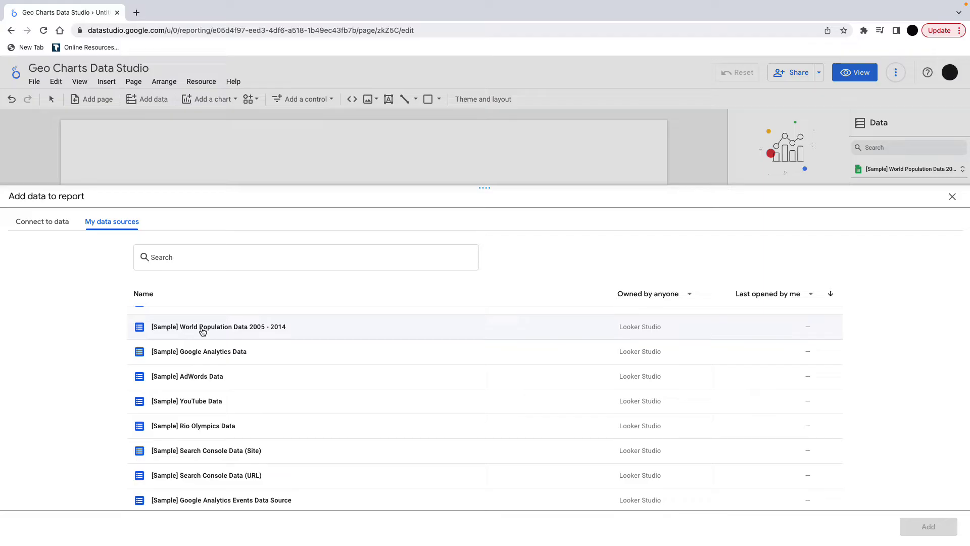
left_click(951, 197)
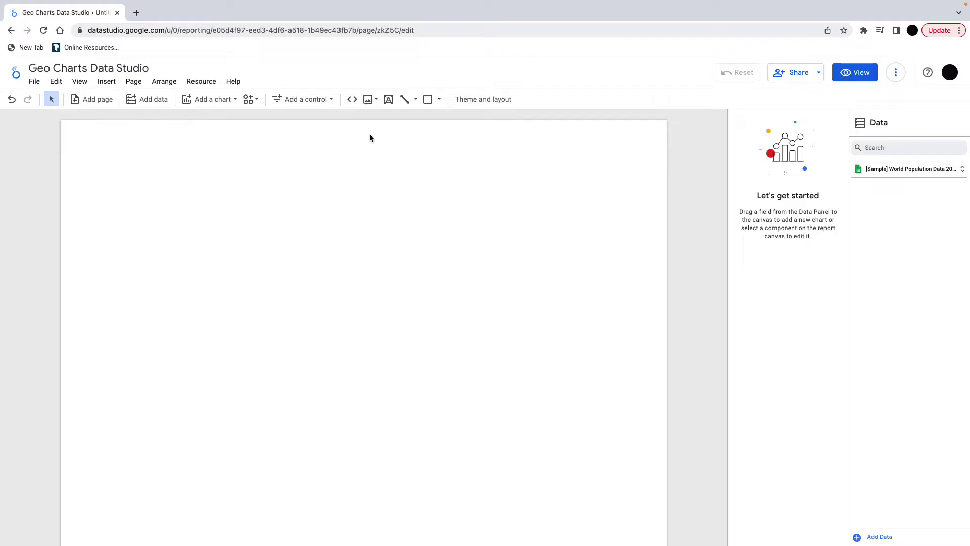
Insert the banner image IOWA LiQUOR SALES (1).png uploaded from the computer.
left_click(374, 99)
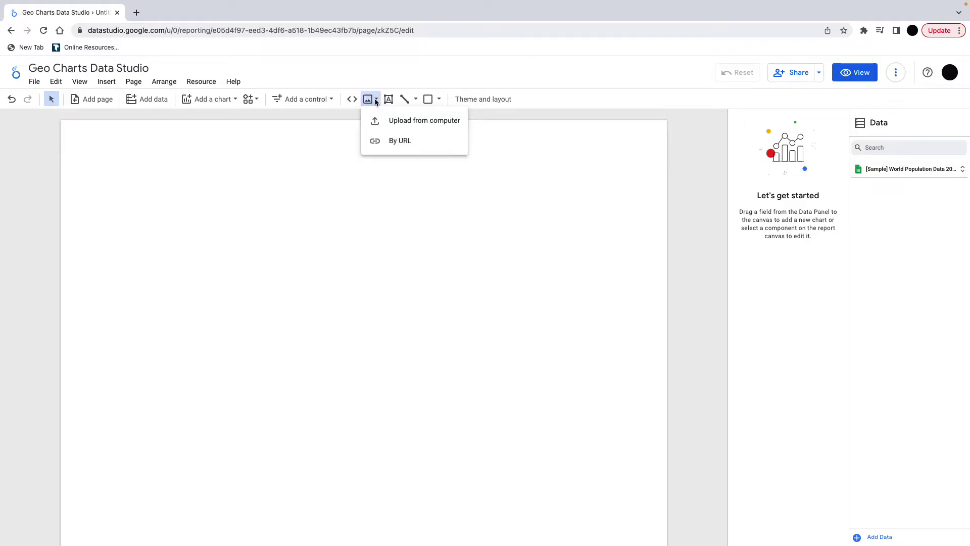
left_click(413, 121)
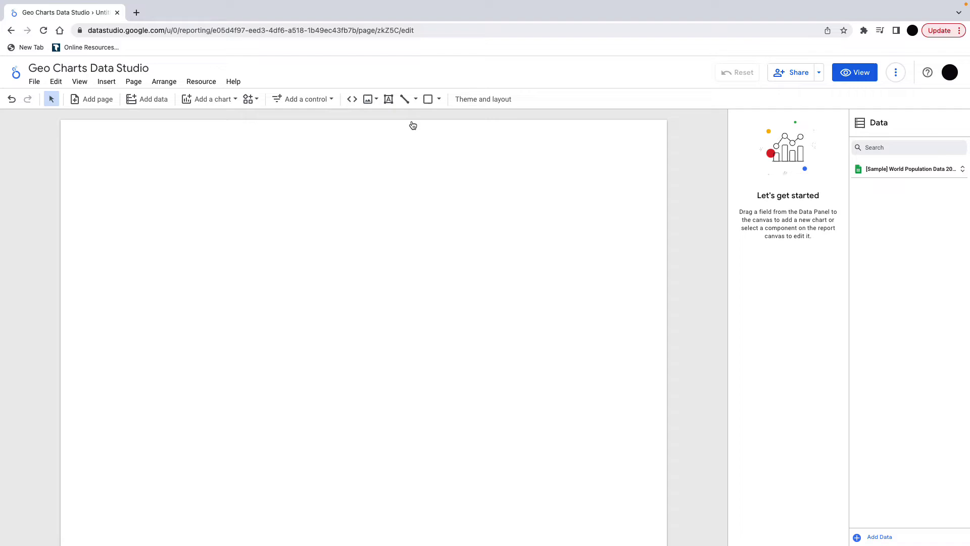
scroll(440, 303, "down", 10)
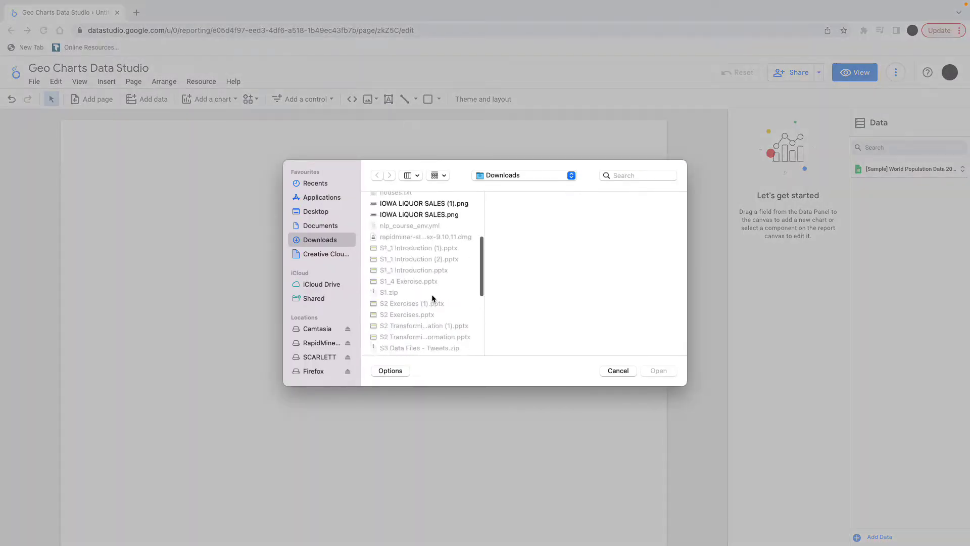
scroll(433, 299, "up", 8)
left_click(457, 226)
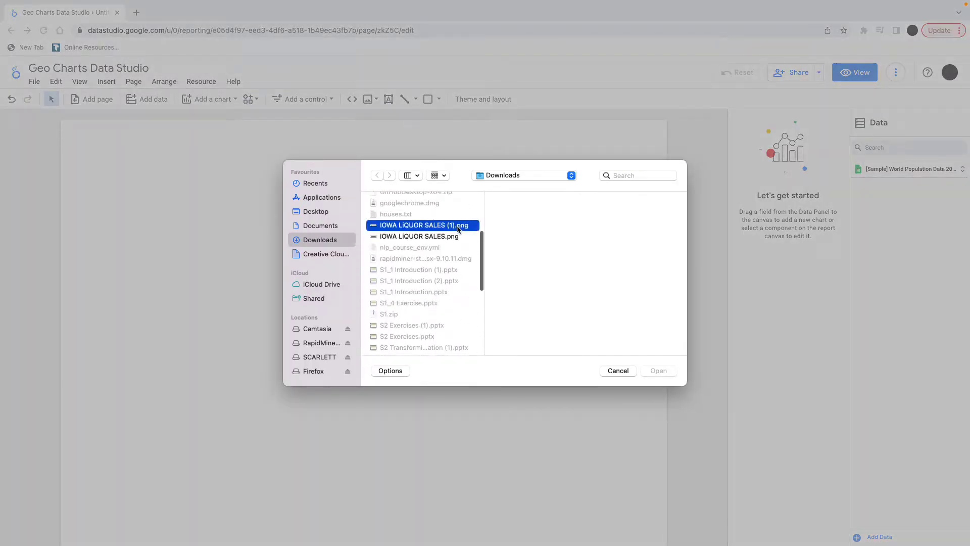
left_click(665, 372)
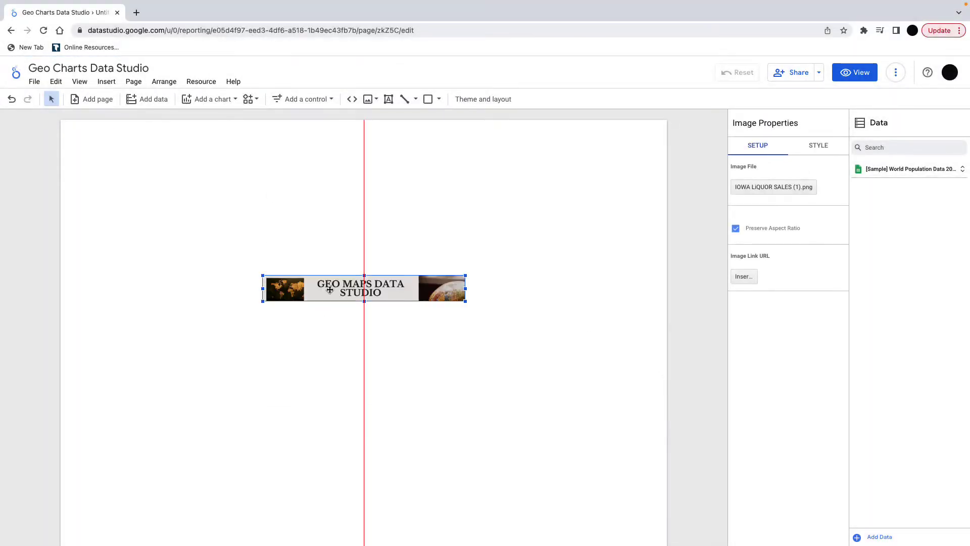
Move the banner to the page's top-left corner and stretch it to full page width.
left_click_drag(320, 297, 127, 131)
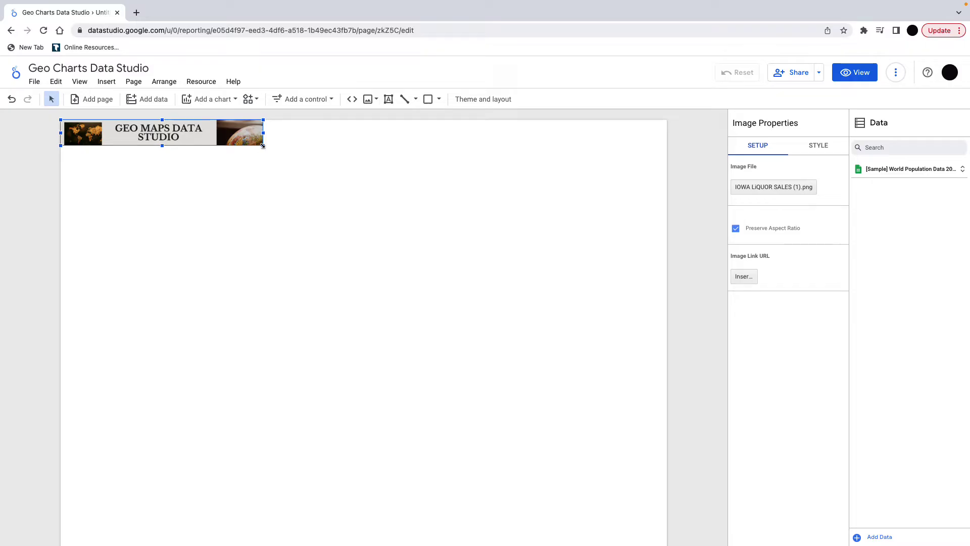
left_click_drag(263, 146, 667, 198)
left_click(386, 226)
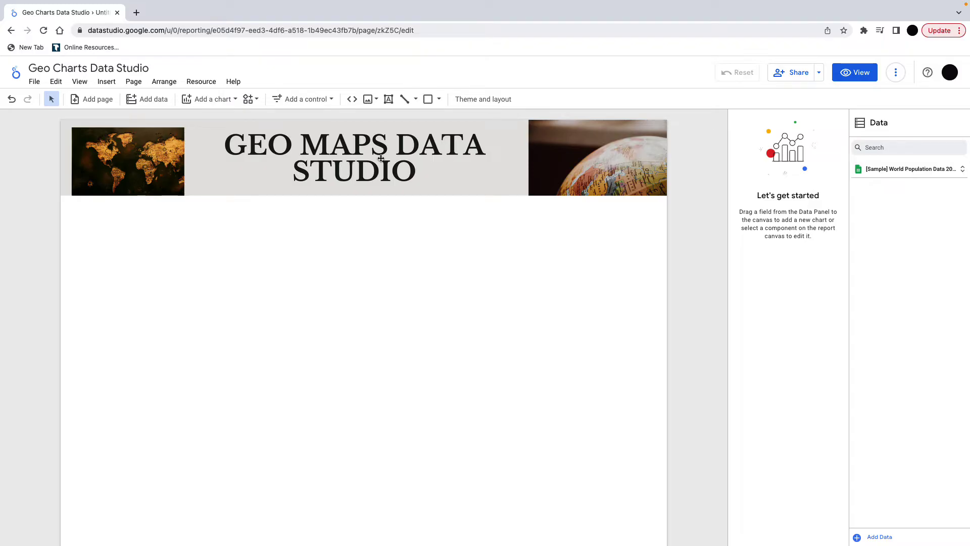
Extract themes from the uploaded banner PNG and apply the second generated beige theme.
left_click(470, 102)
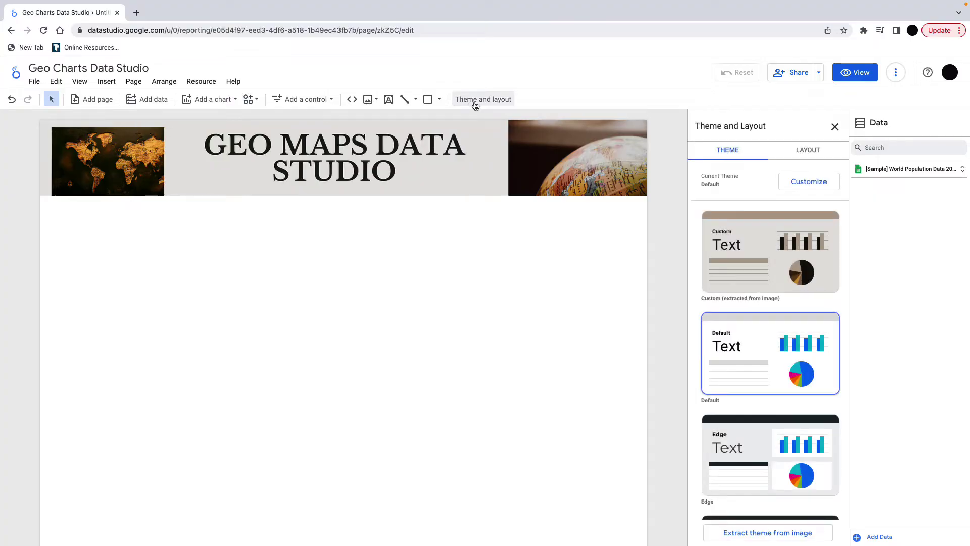
scroll(809, 243, "down", 10)
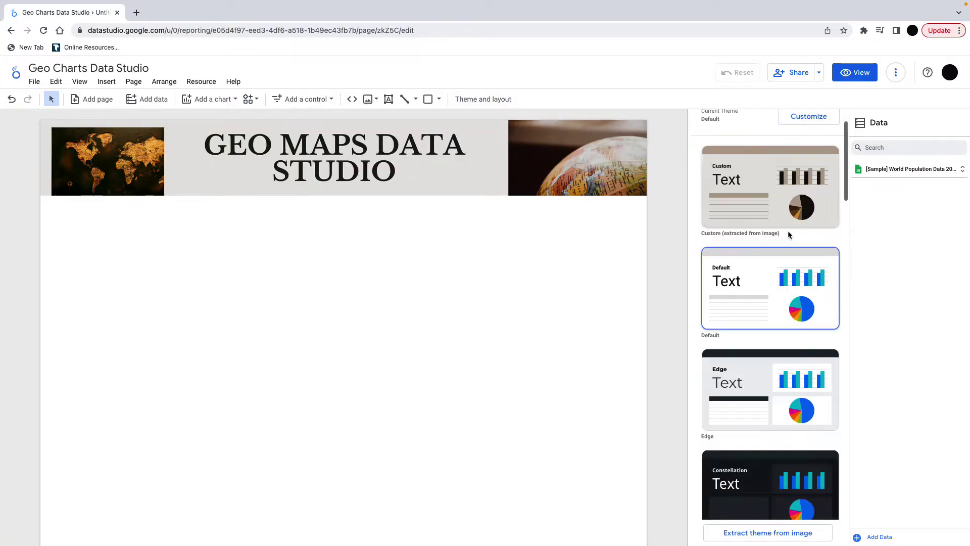
scroll(781, 266, "down", 2)
left_click(768, 533)
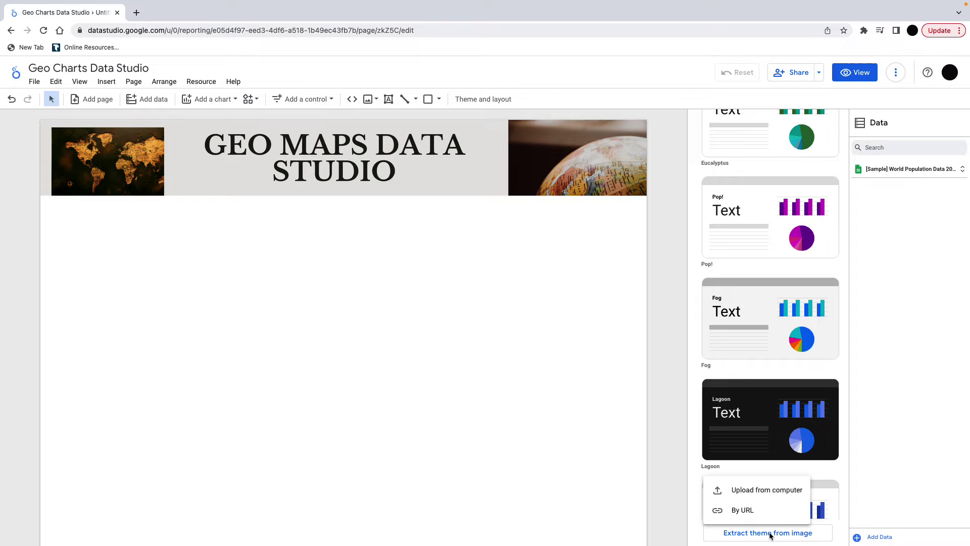
left_click(760, 491)
scroll(398, 289, "down", 15)
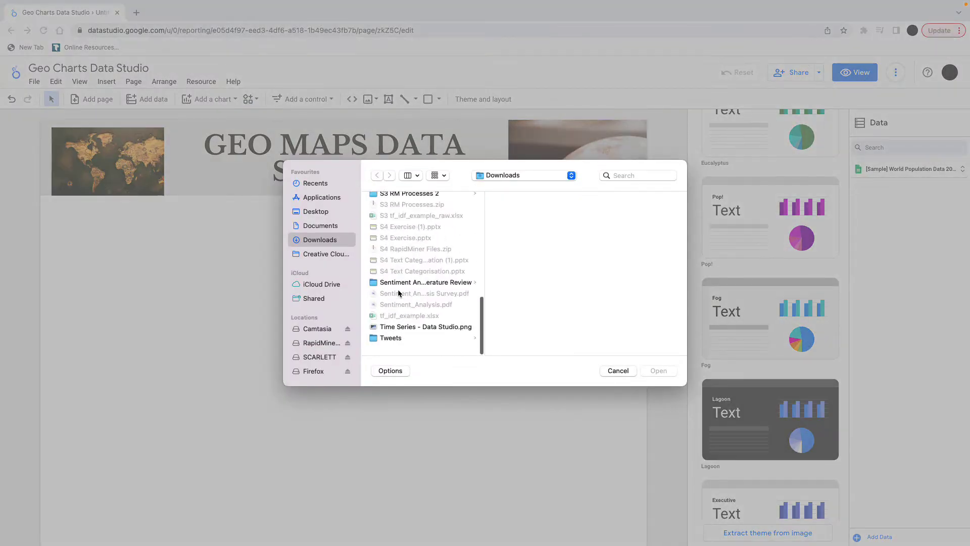
scroll(402, 292, "up", 10)
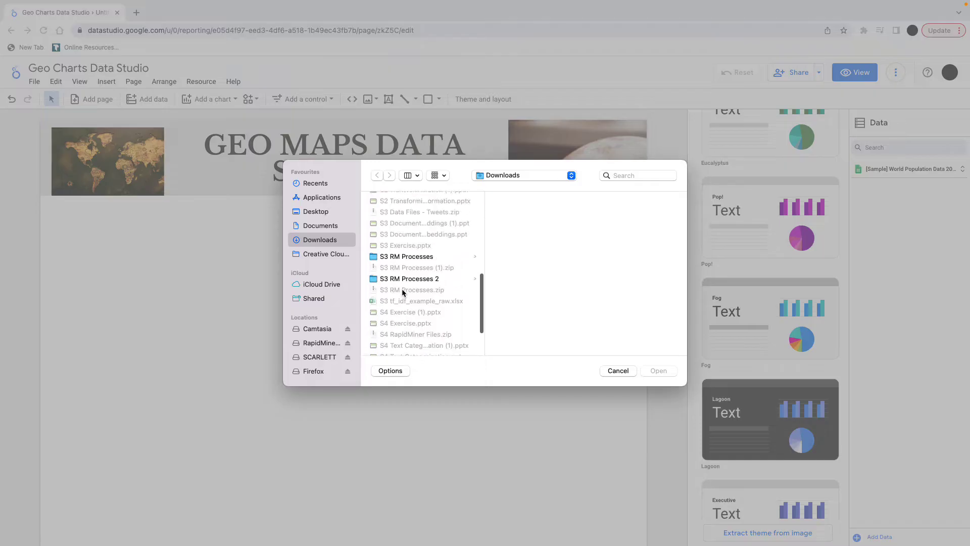
left_click(449, 319)
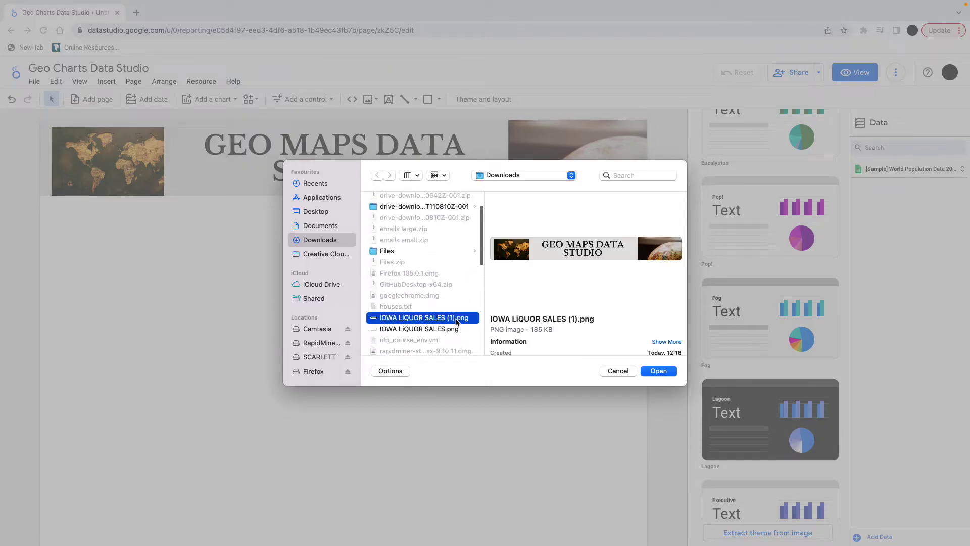
left_click(670, 371)
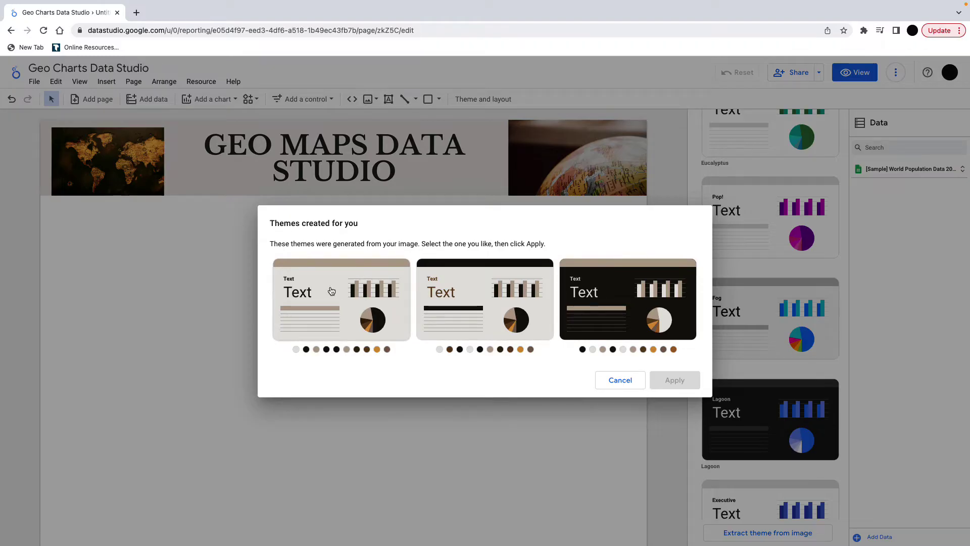
left_click(464, 285)
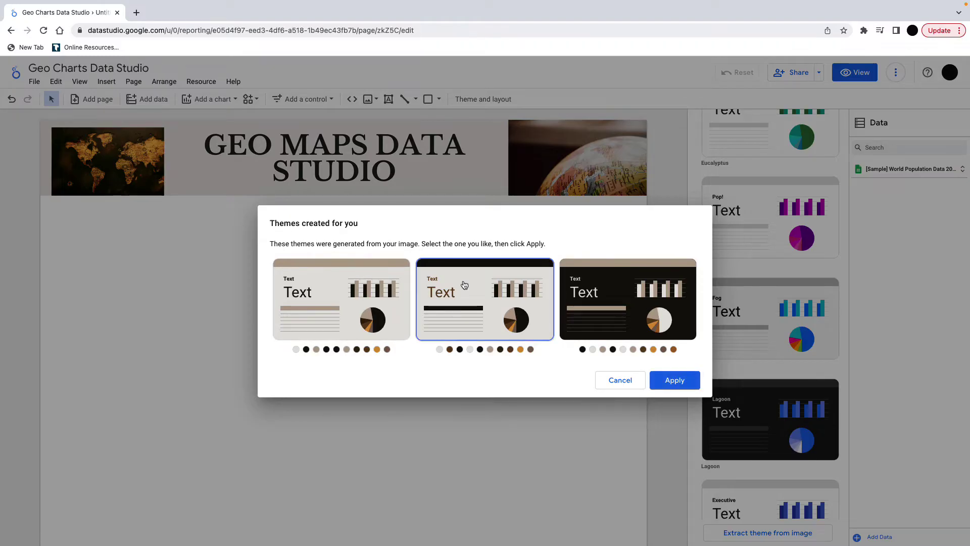
left_click(675, 380)
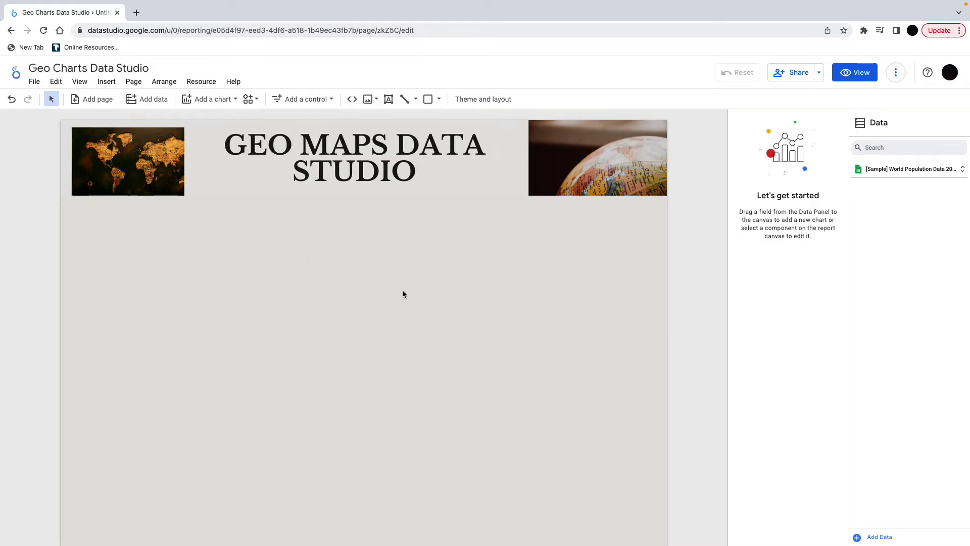
Change the layout's canvas height from 900 to 750 px, giving a 1200 × 750 page.
scroll(402, 291, "down", 2)
scroll(402, 291, "up", 2)
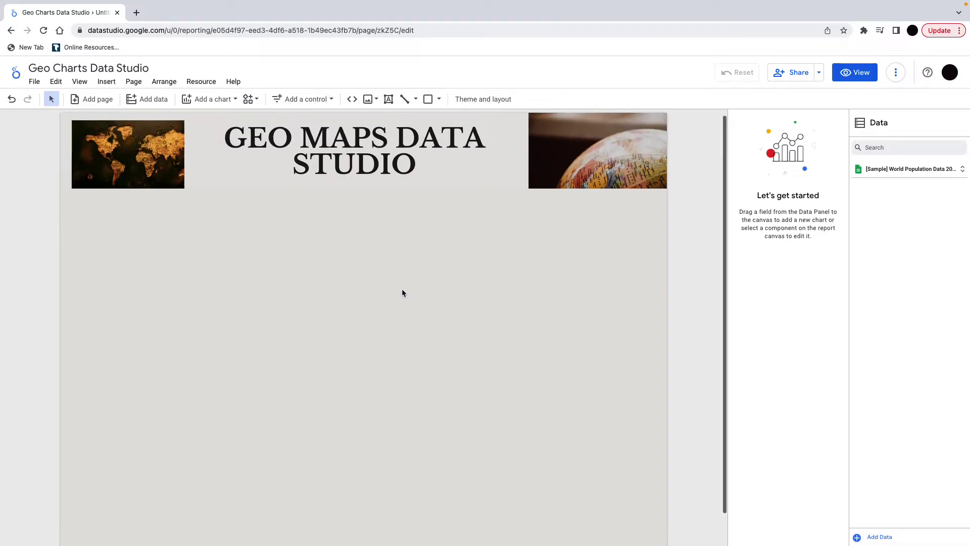
scroll(449, 254, "down", 1)
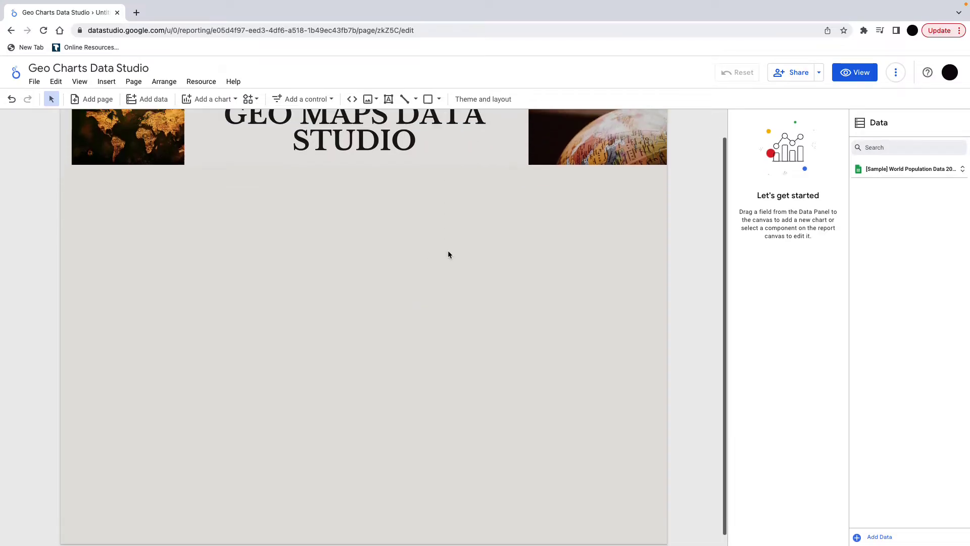
scroll(447, 252, "up", 1)
left_click(484, 100)
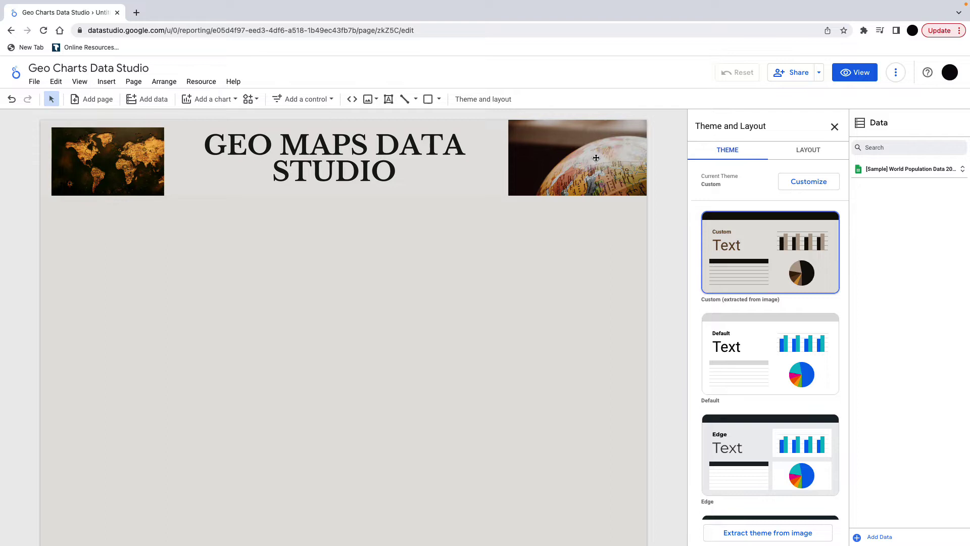
left_click(808, 150)
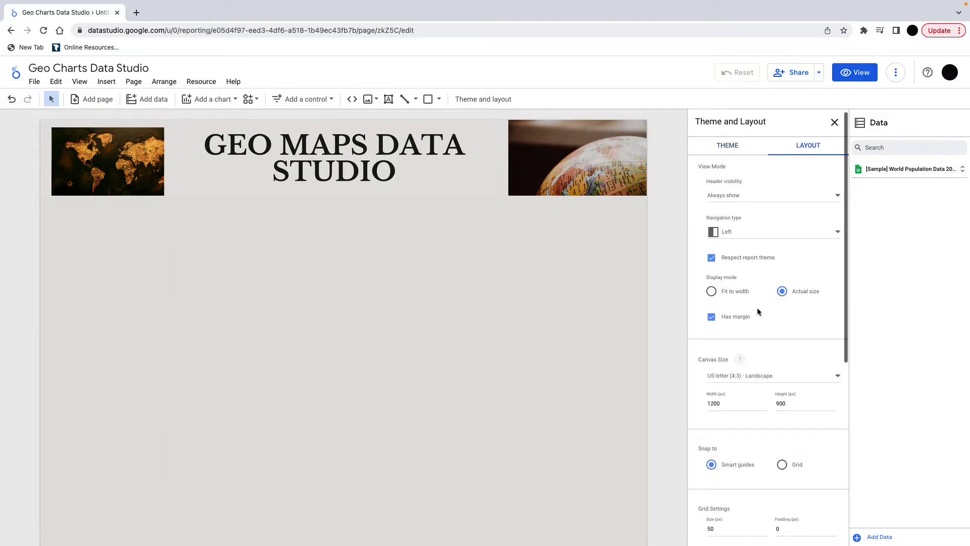
scroll(756, 310, "down", 1)
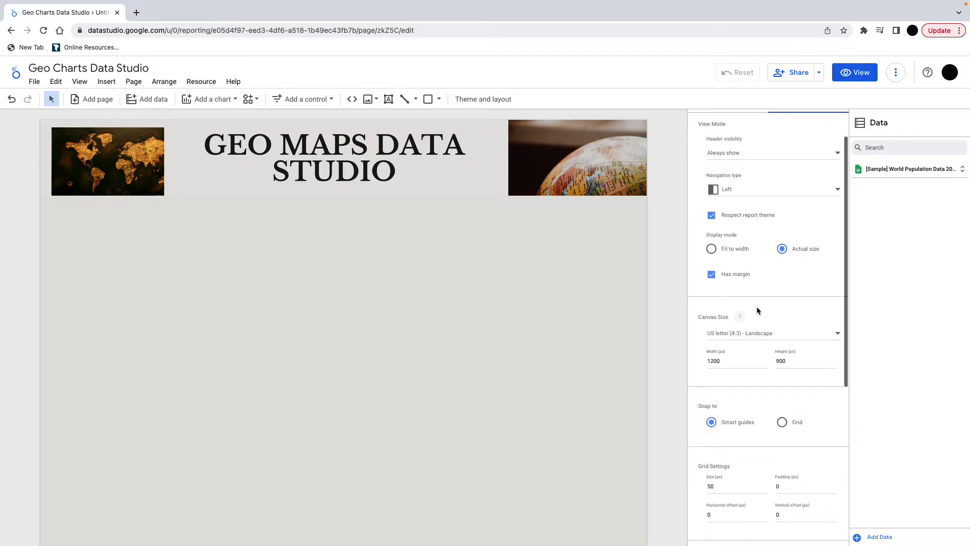
double_click(792, 362)
type("750")
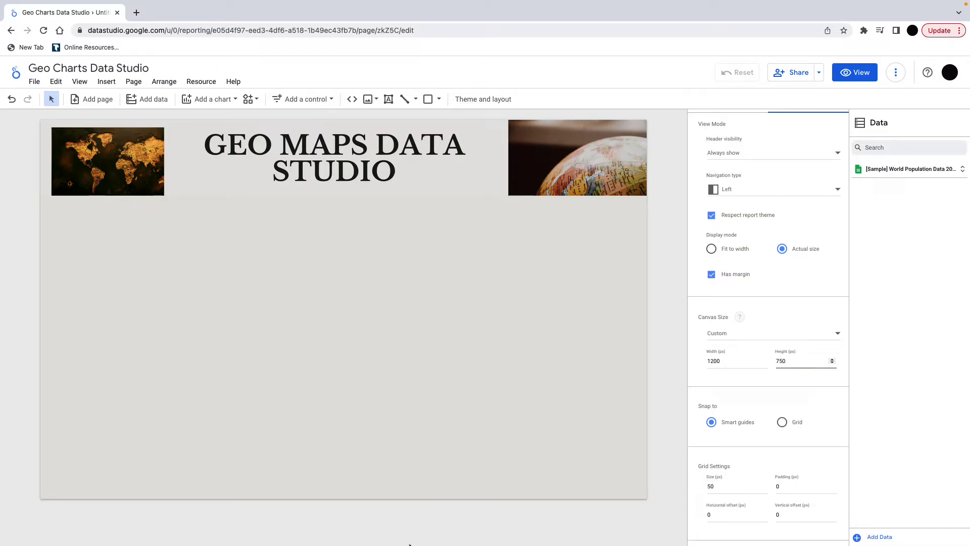
left_click(545, 322)
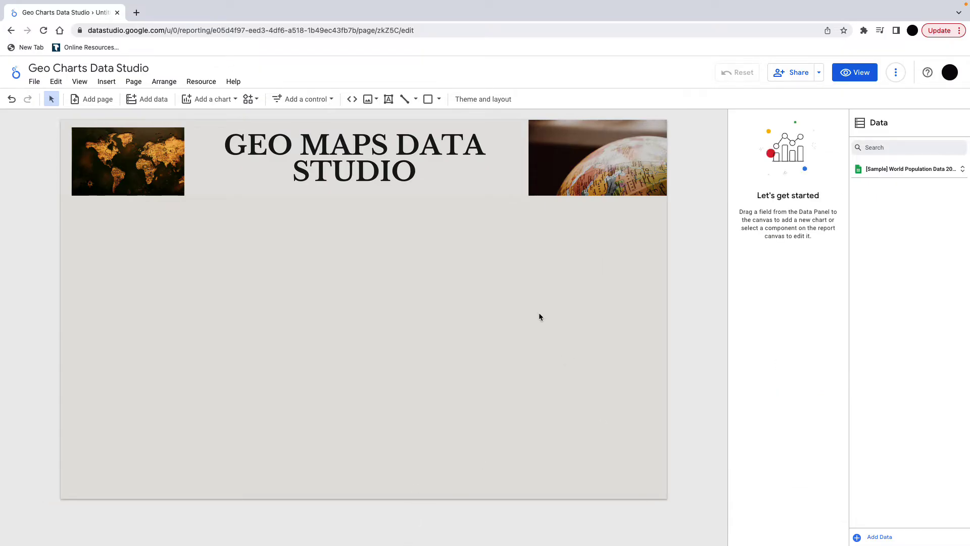
Draw a Population-by-Country geo chart filling the canvas below the banner.
left_click(236, 101)
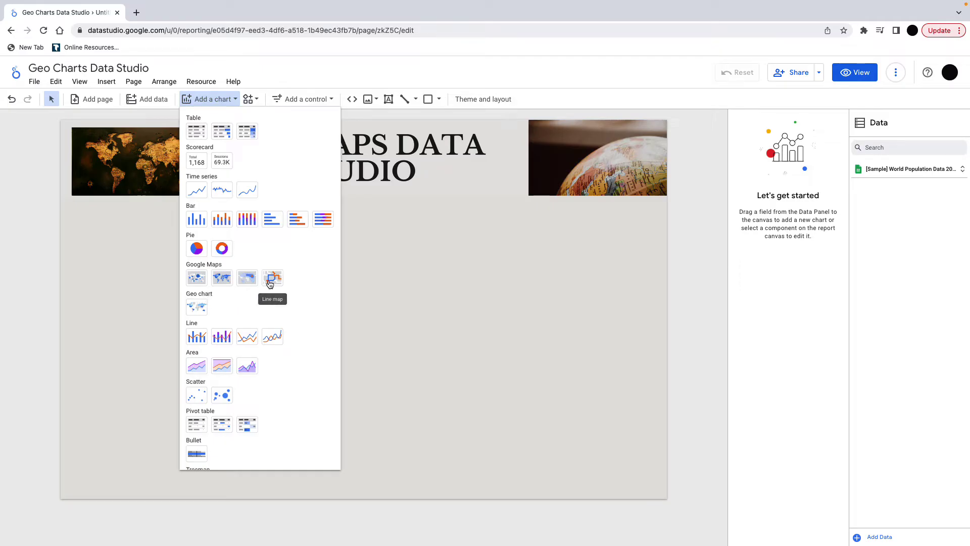
left_click(197, 308)
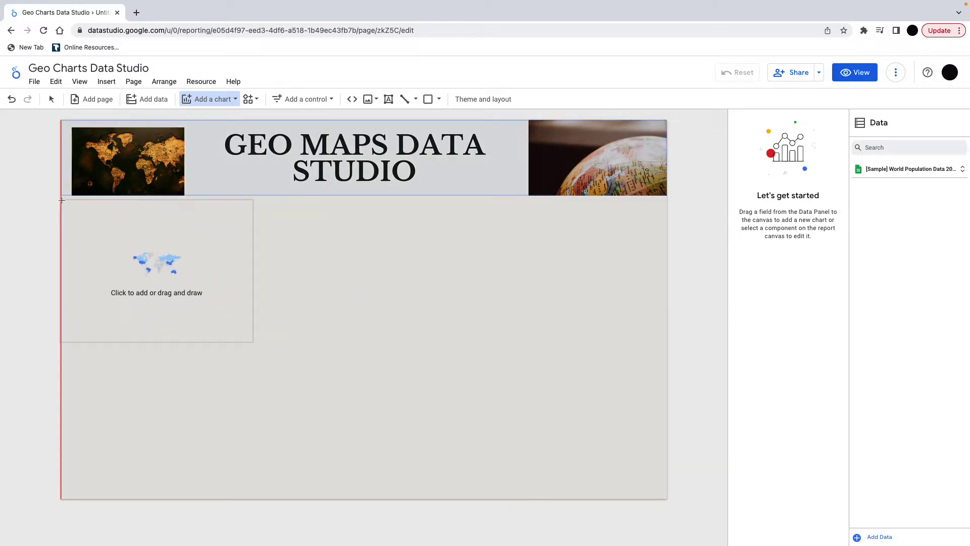
mouse_move(62, 201)
left_mouse_down()
mouse_move(263, 353)
mouse_move(539, 436)
mouse_move(648, 505)
mouse_move(668, 499)
left_mouse_up()
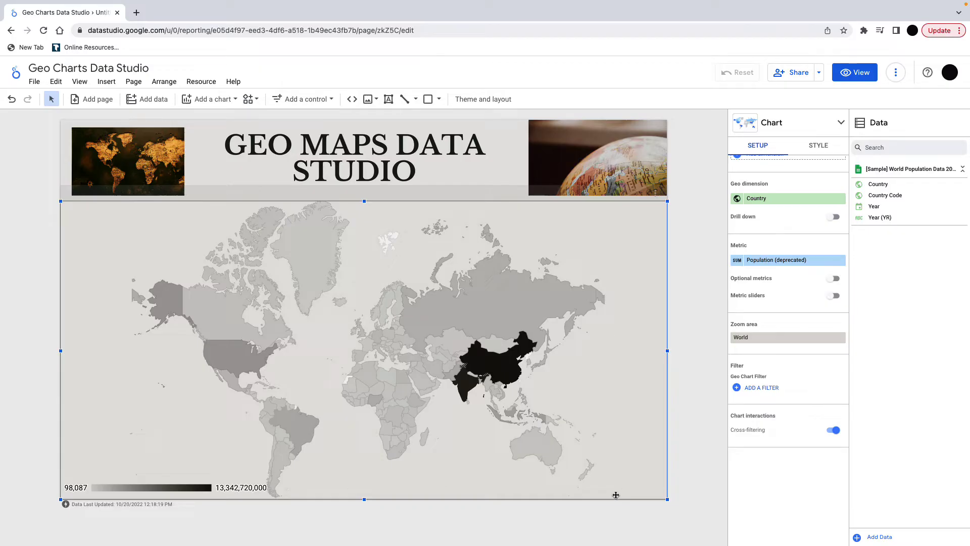
Add the Year filter to the geo chart, limiting it to Year equals 2014.
left_click(760, 389)
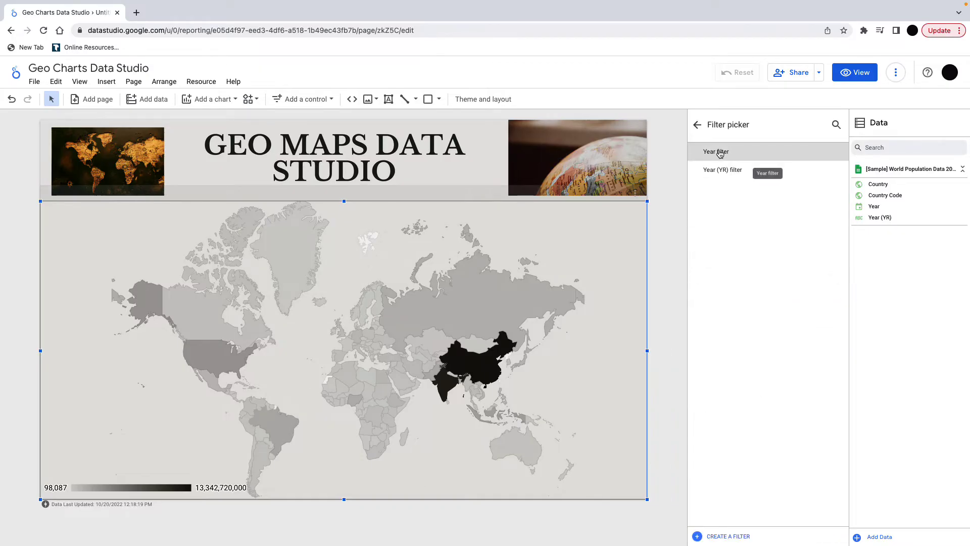
left_click(721, 151)
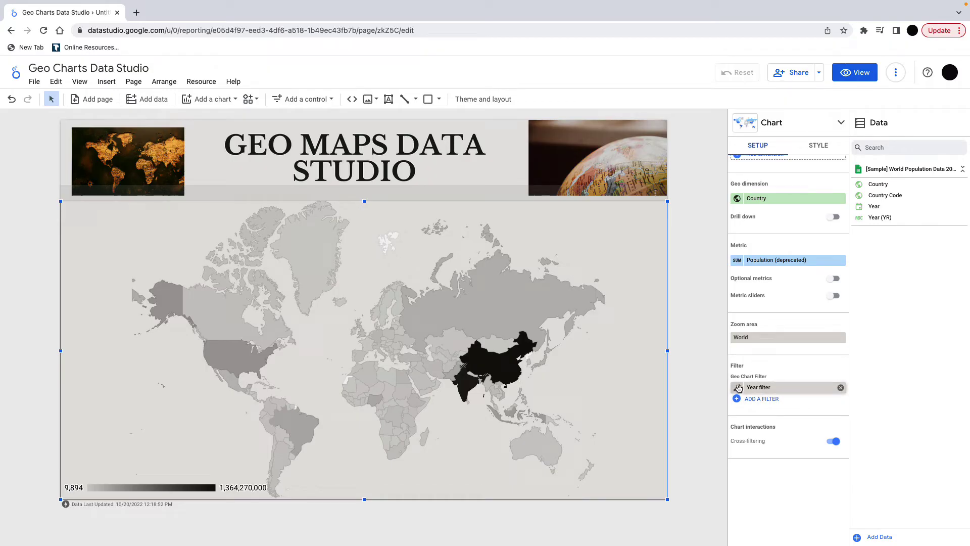
left_click(738, 388)
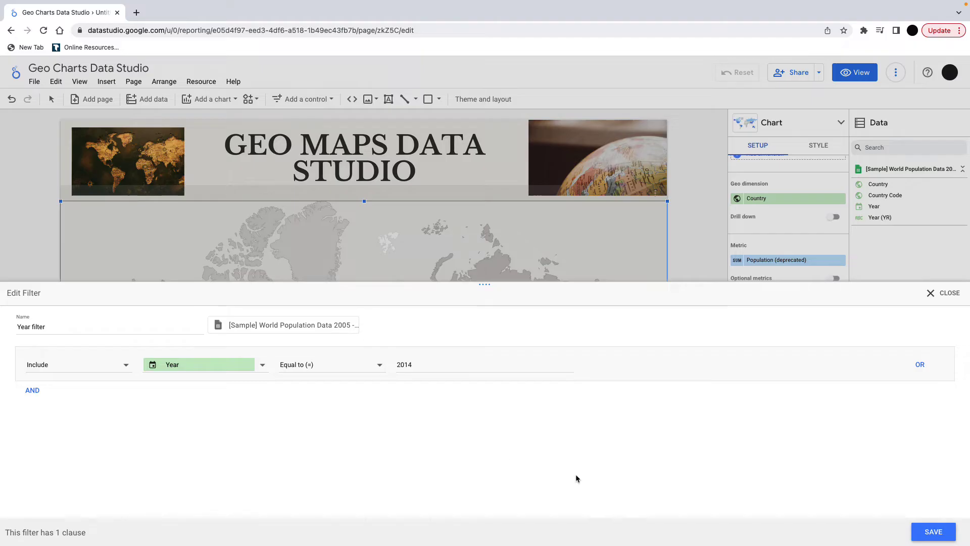
left_click(932, 531)
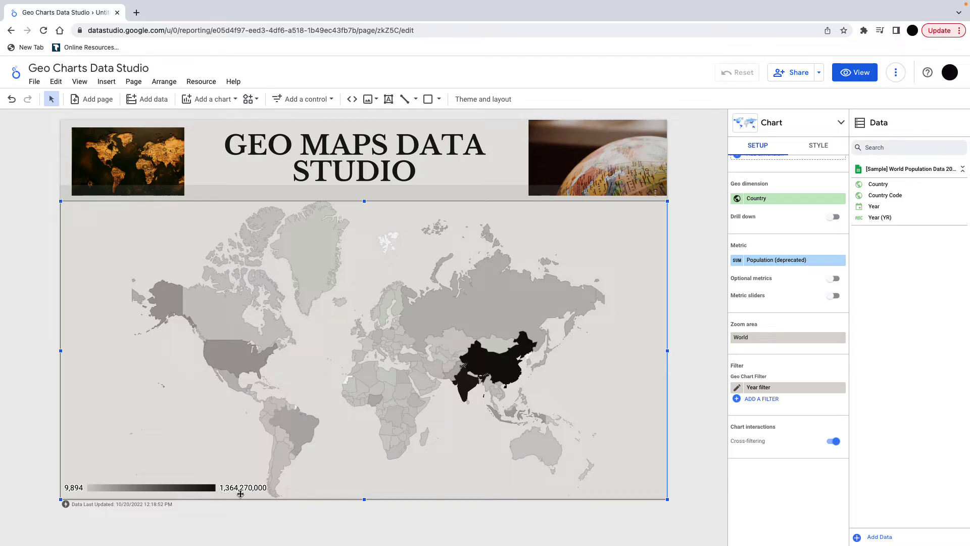
Switch on metric sliders for the geo chart's Population metric.
mouse_move(477, 372)
scroll(797, 308, "up", 3)
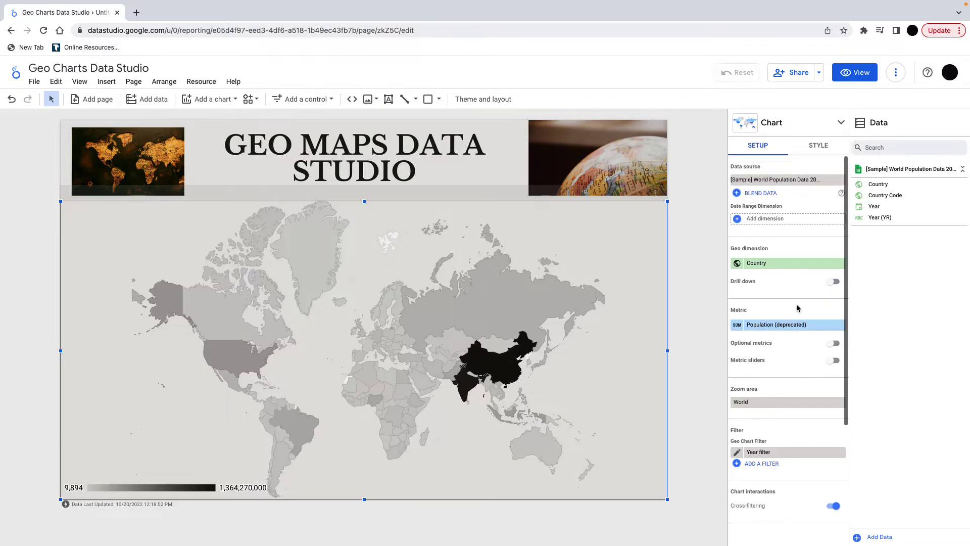
left_click(835, 360)
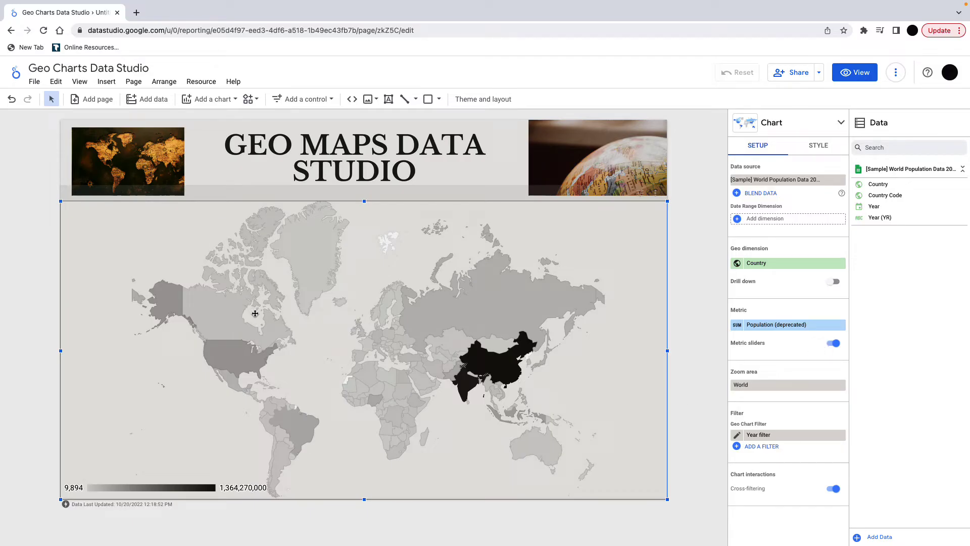
mouse_move(284, 332)
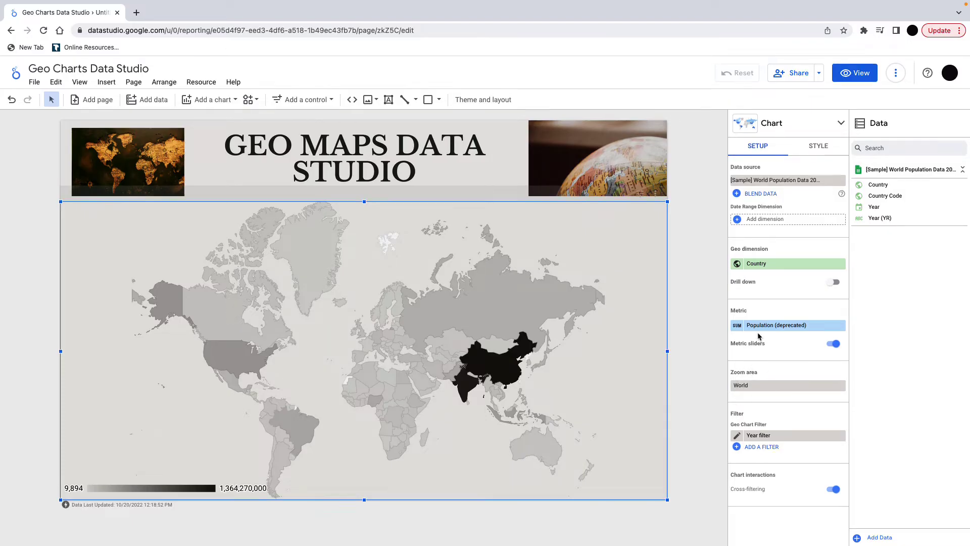
In the Style tab, shade maximum, mid-range and minimum population colours in greens.
left_click(824, 147)
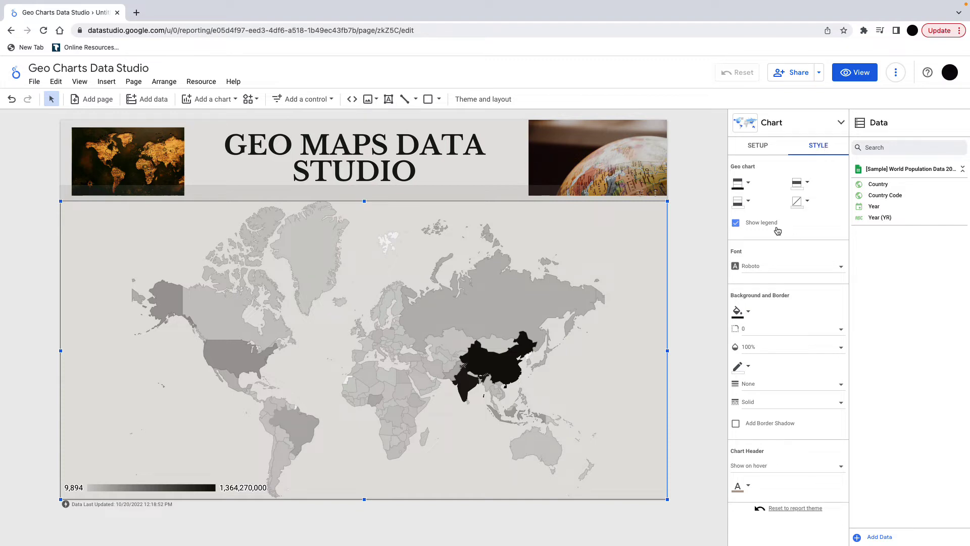
left_click(749, 312)
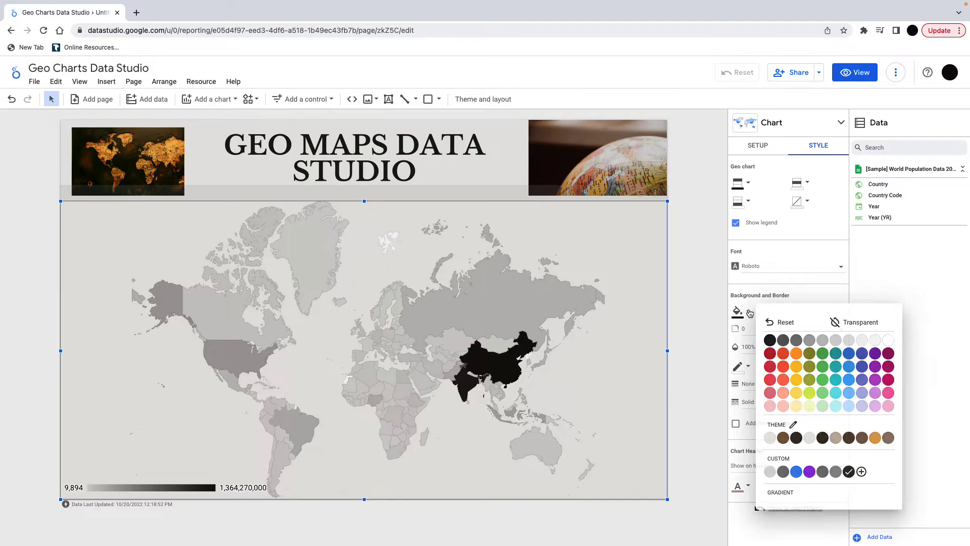
left_click(766, 305)
scroll(767, 313, "down", 1)
scroll(768, 338, "up", 1)
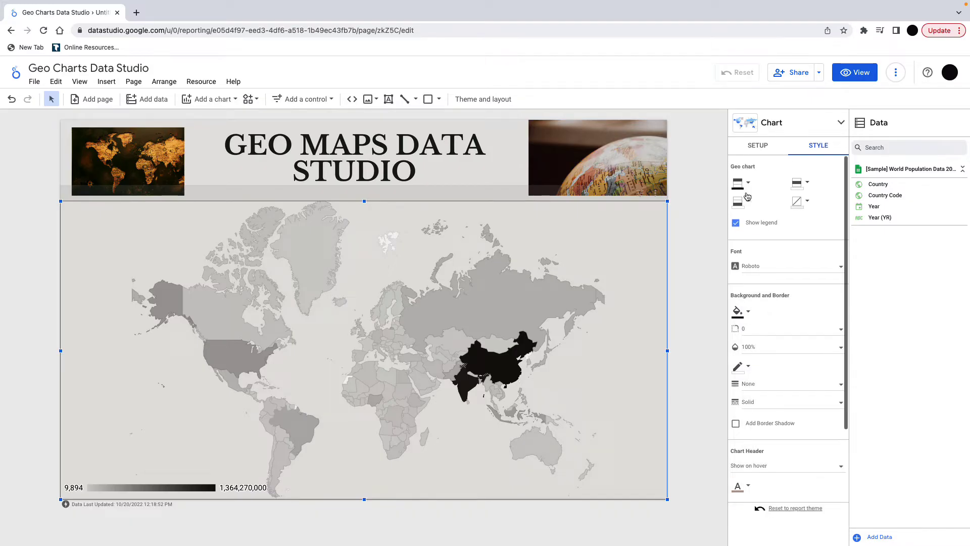
left_click(746, 182)
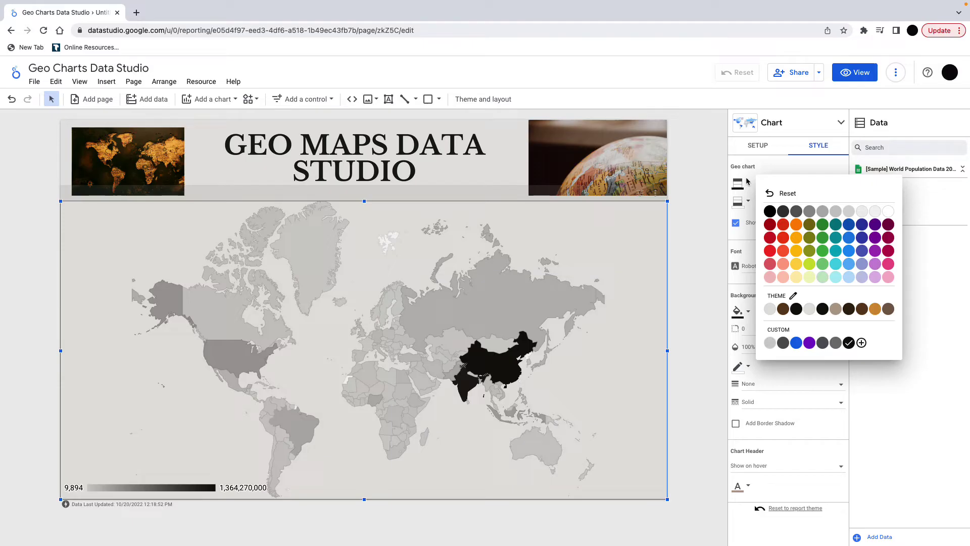
left_click(824, 225)
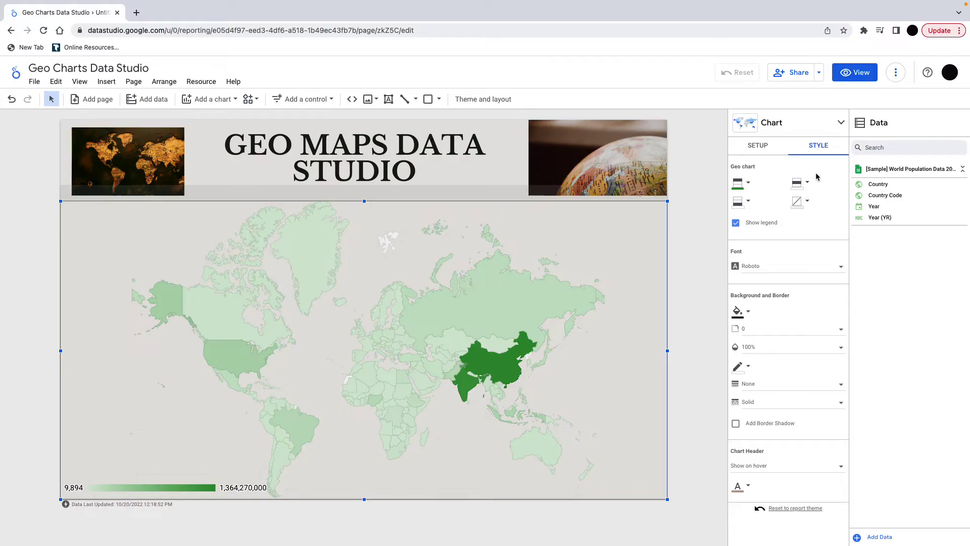
left_click(804, 183)
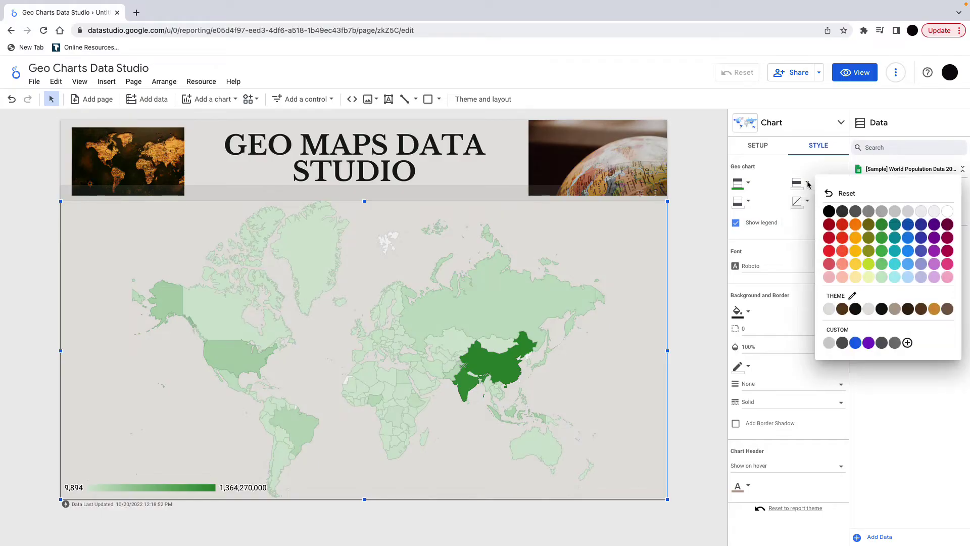
left_click(882, 251)
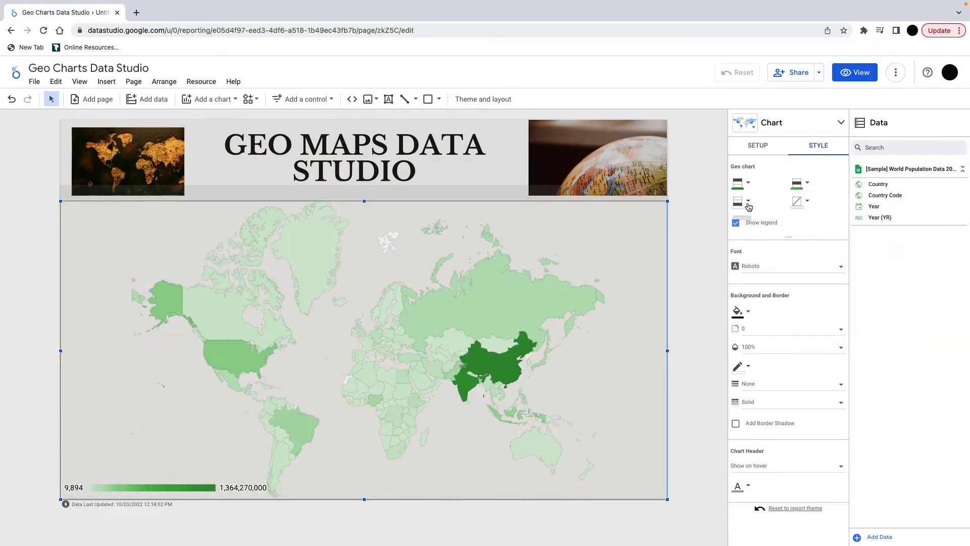
left_click(747, 202)
left_click(823, 296)
Change the mid-range shading to orange and the lowest populations to red.
left_click(747, 183)
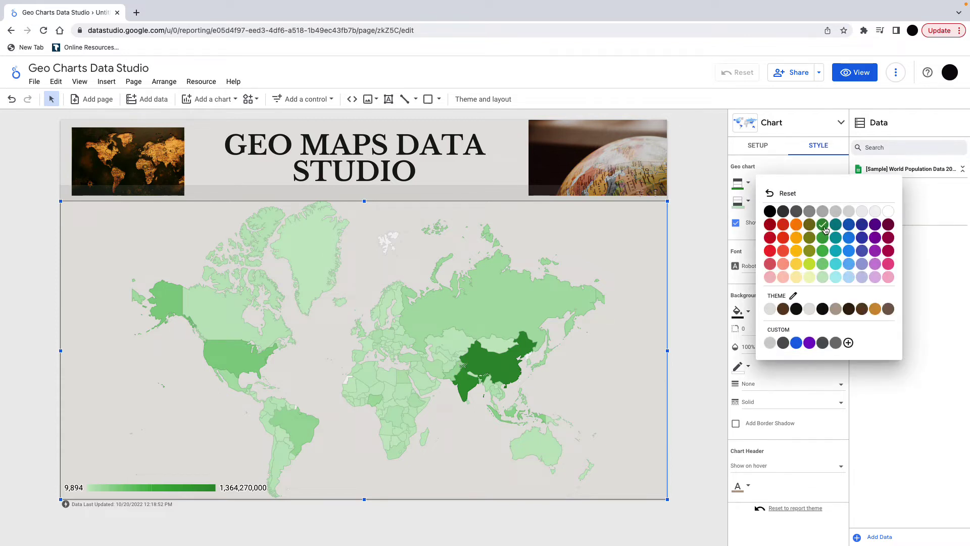
left_click(821, 178)
left_click(808, 185)
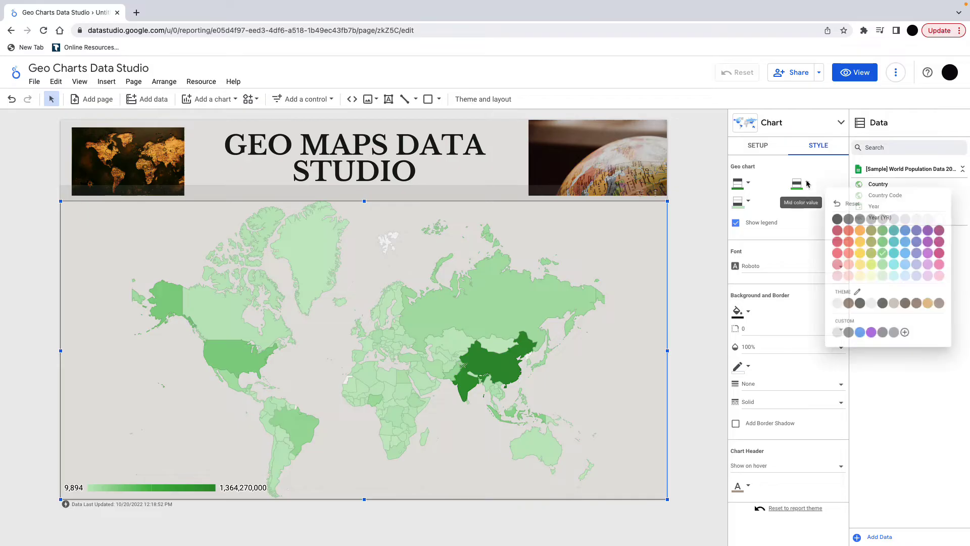
left_click(854, 227)
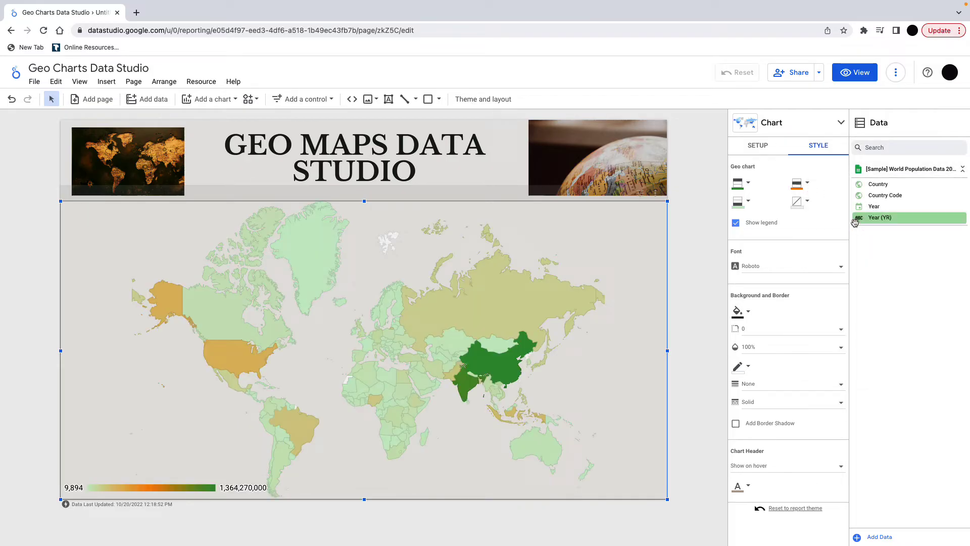
left_click(739, 202)
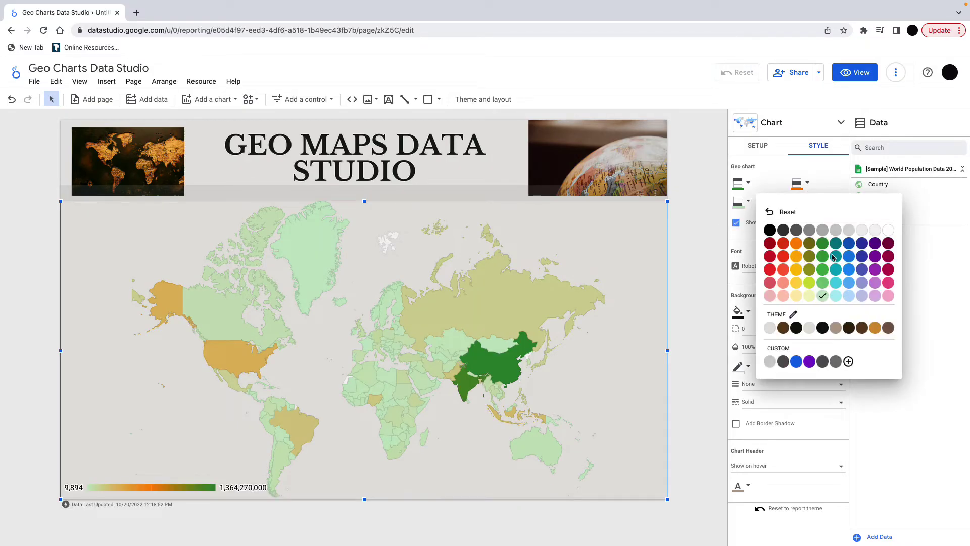
left_click(771, 258)
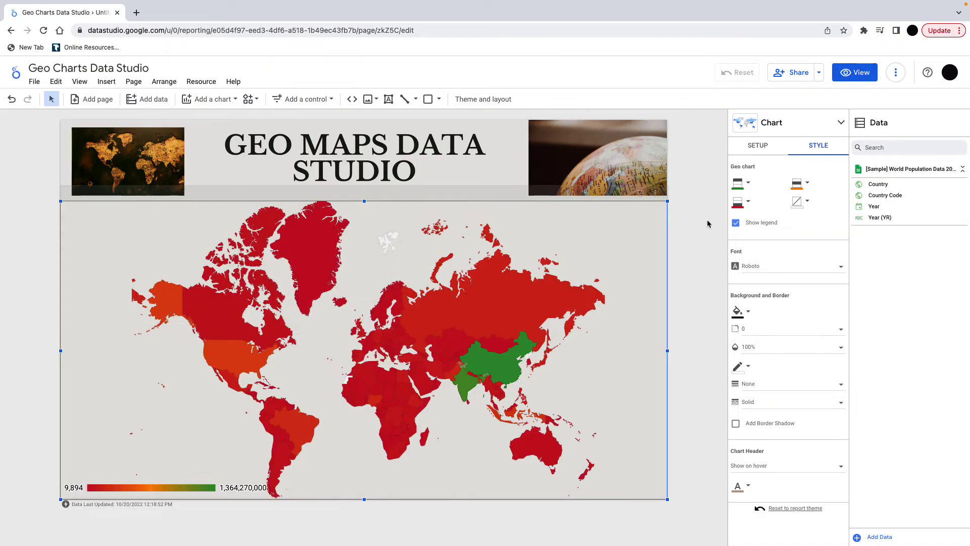
Reset the lowest, mid-range and highest colours to defaults, restoring grey-to-black shading.
left_click(739, 202)
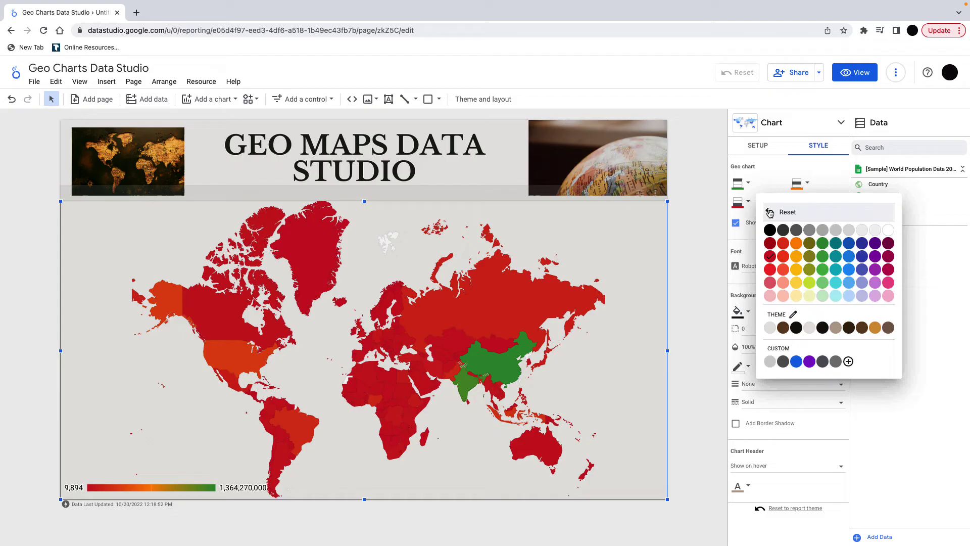
left_click(770, 213)
left_click(801, 184)
left_click(771, 190)
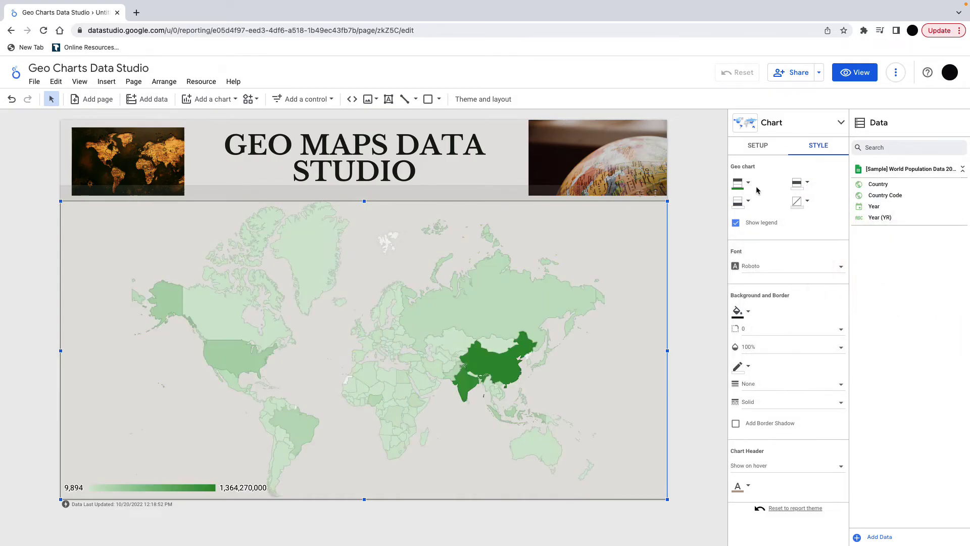
left_click(748, 184)
left_click(773, 192)
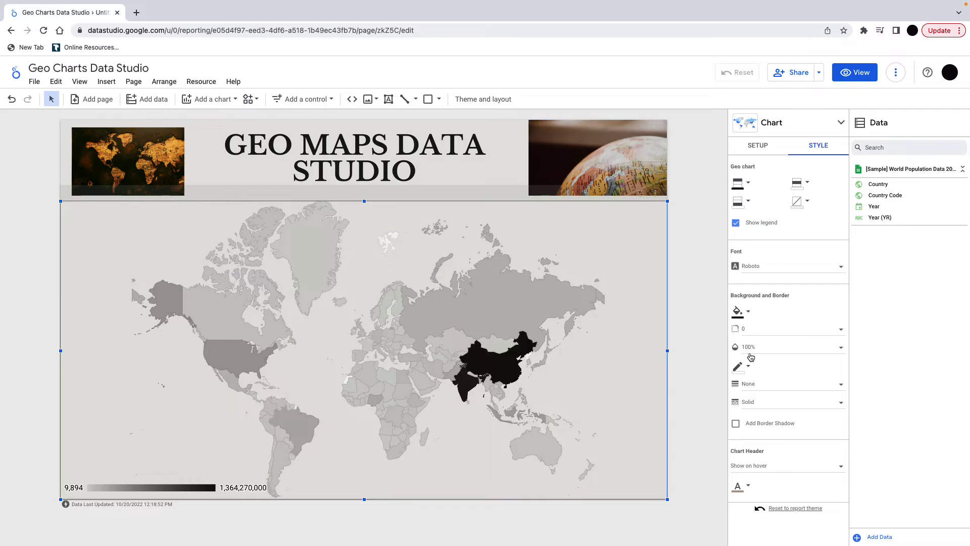
Give the map chart a drop shadow and a black border of weight 2.
scroll(748, 417, "down", 1)
left_click(736, 376)
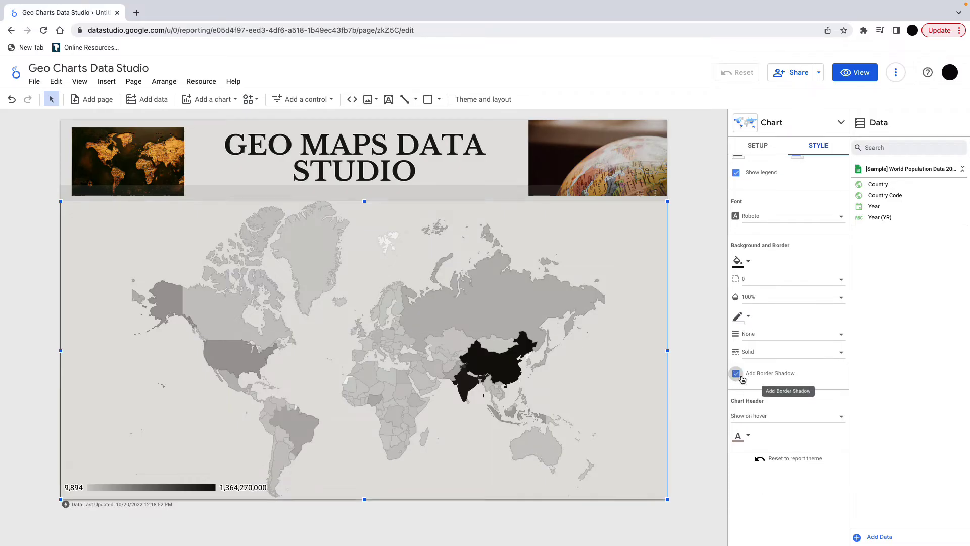
left_click(742, 319)
left_click(770, 345)
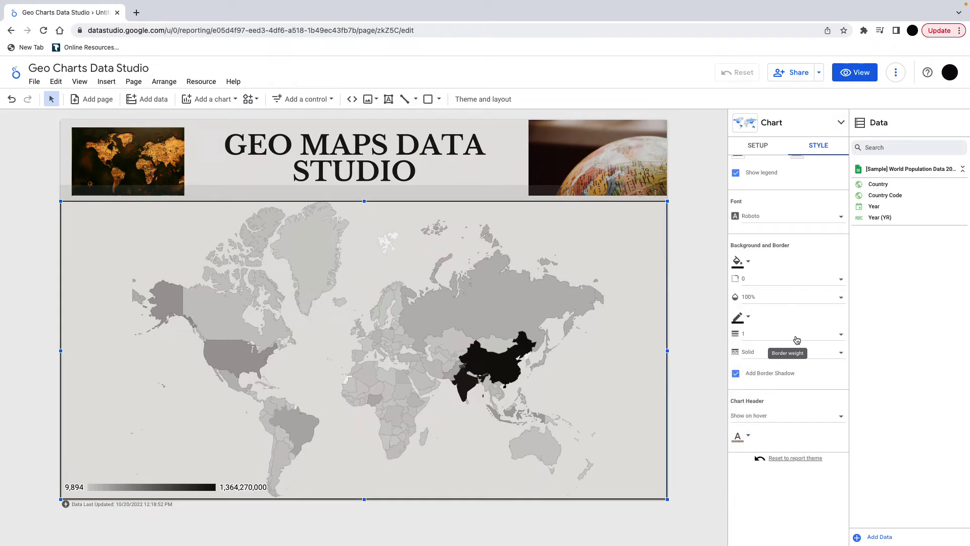
left_click(839, 334)
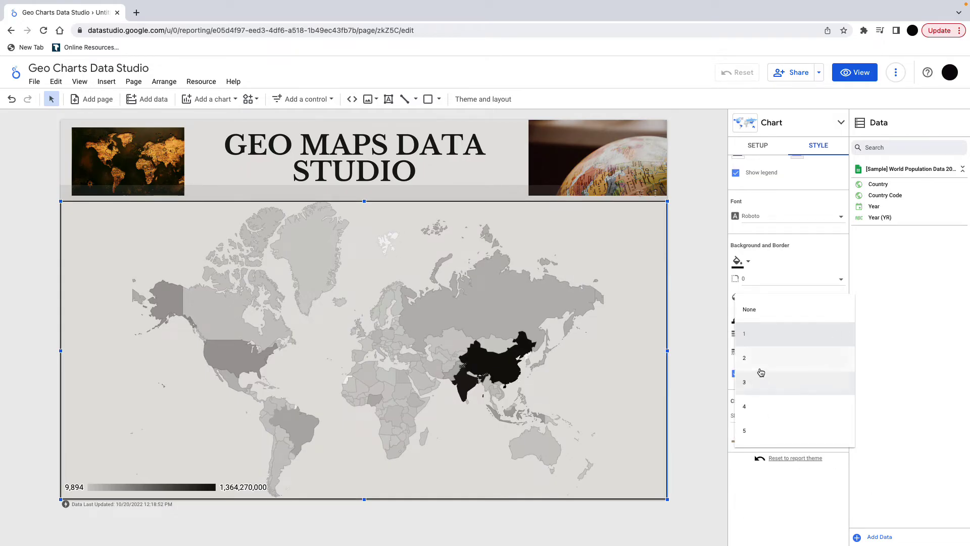
left_click(749, 357)
left_click(674, 290)
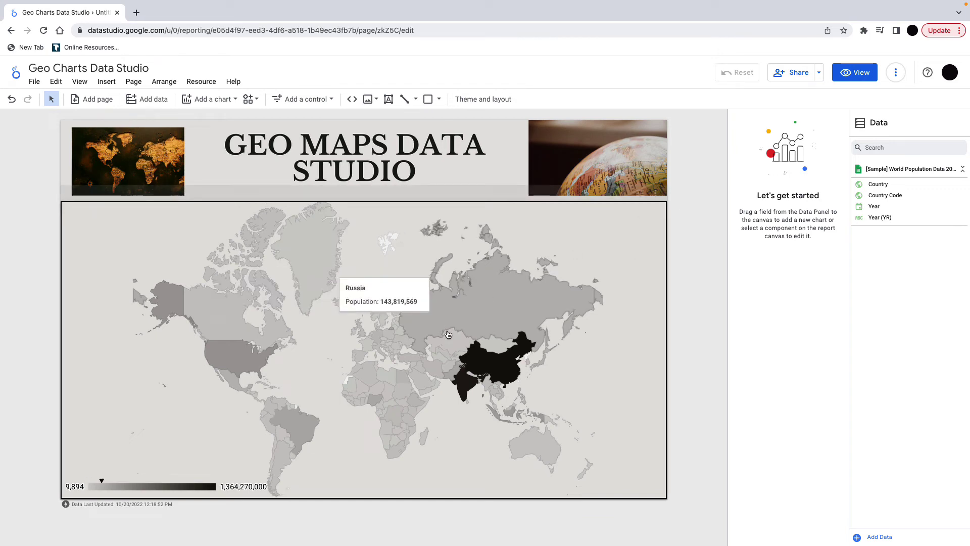
Check country population tooltips, such as China 1,364,270,000, and select the map to view its setup.
mouse_move(405, 359)
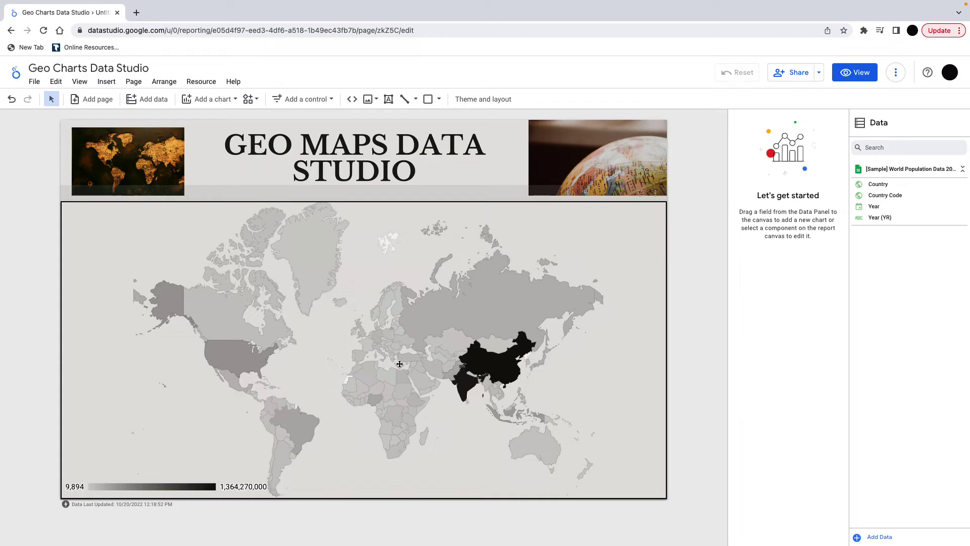
mouse_move(367, 394)
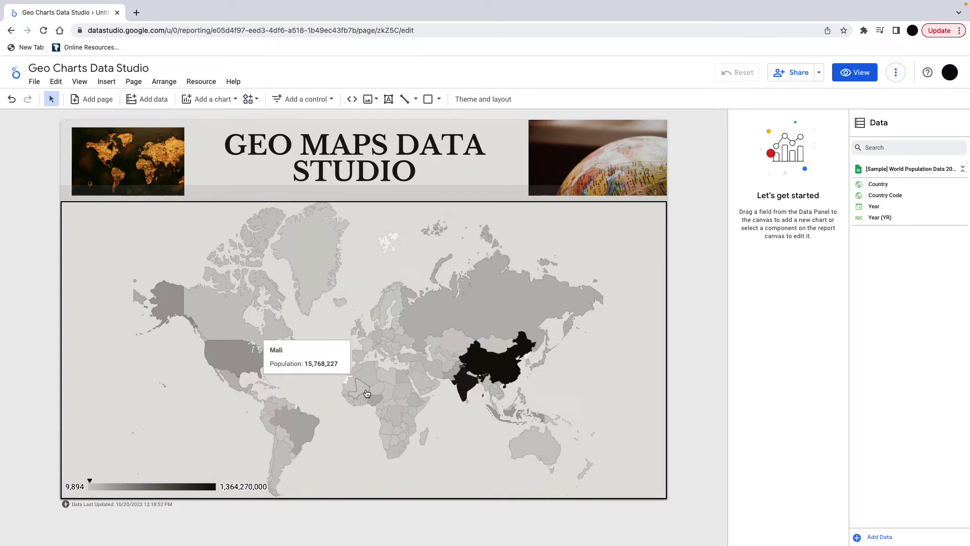
mouse_move(357, 372)
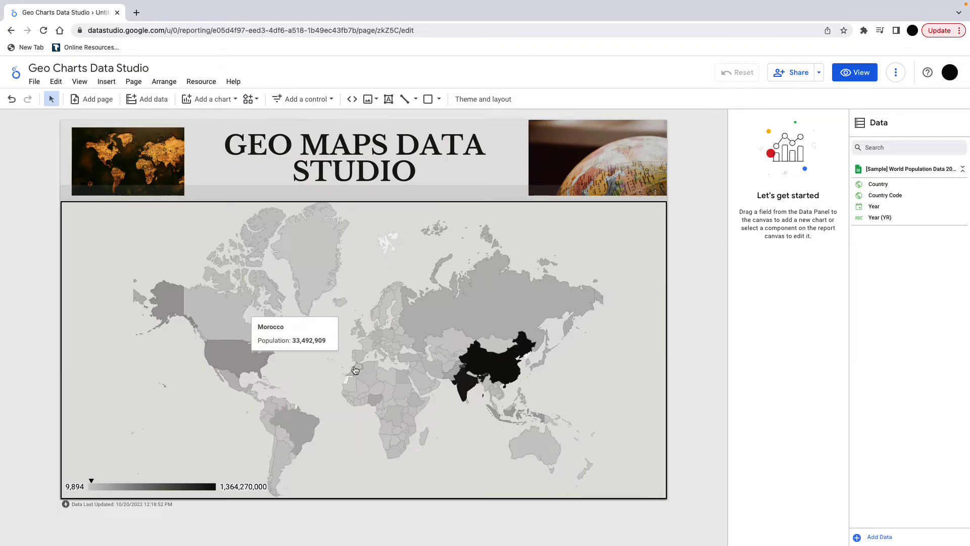
mouse_move(496, 381)
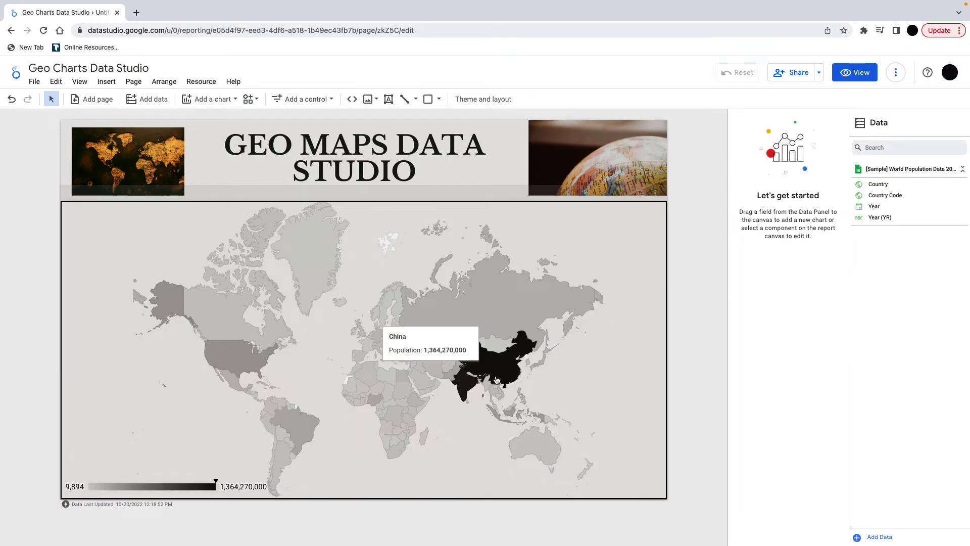
left_click(655, 239)
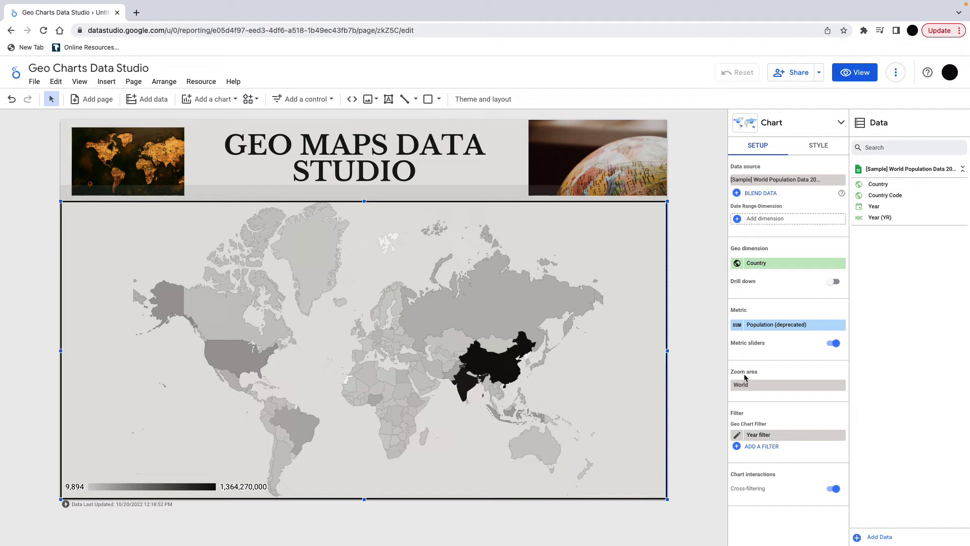
mouse_move(499, 373)
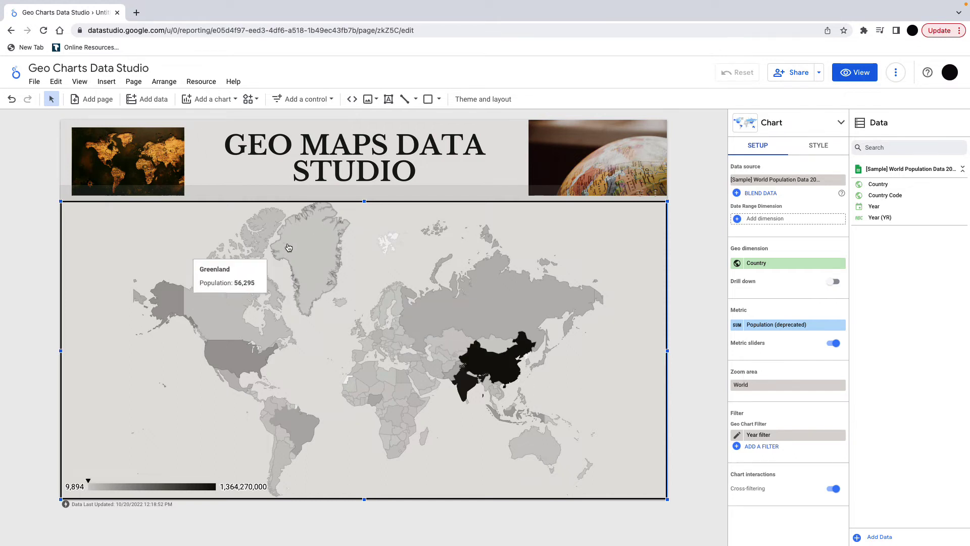
mouse_move(231, 355)
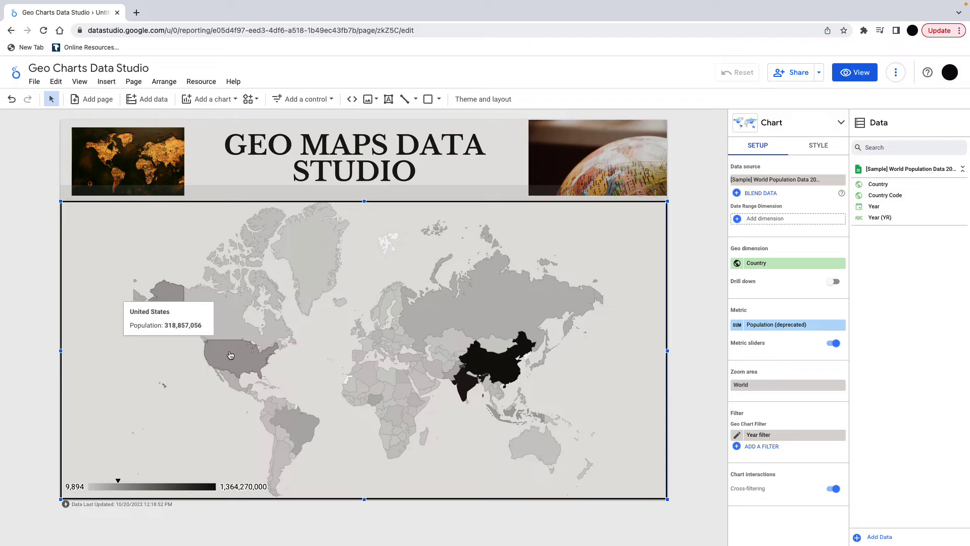
mouse_move(497, 416)
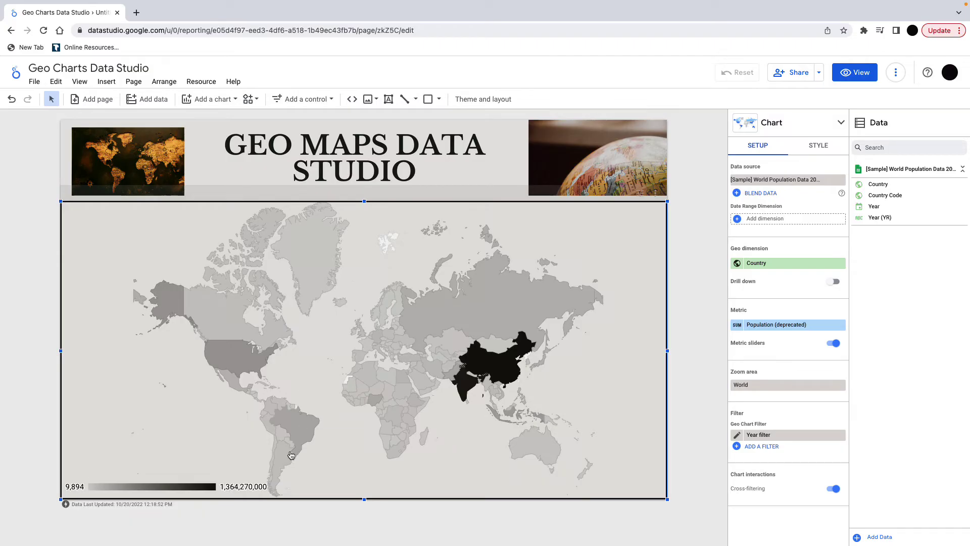
Shrink the population map chart to about half its width.
mouse_move(284, 451)
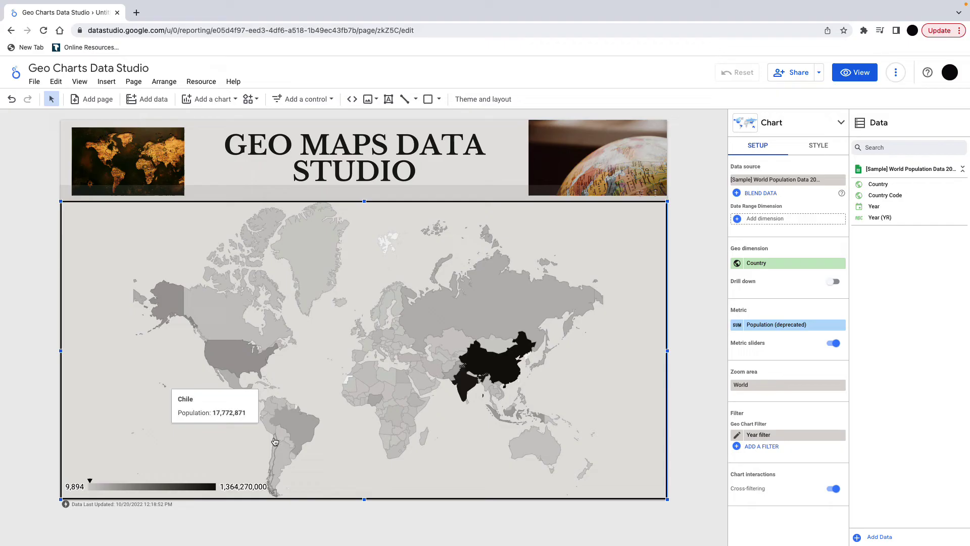
mouse_move(273, 410)
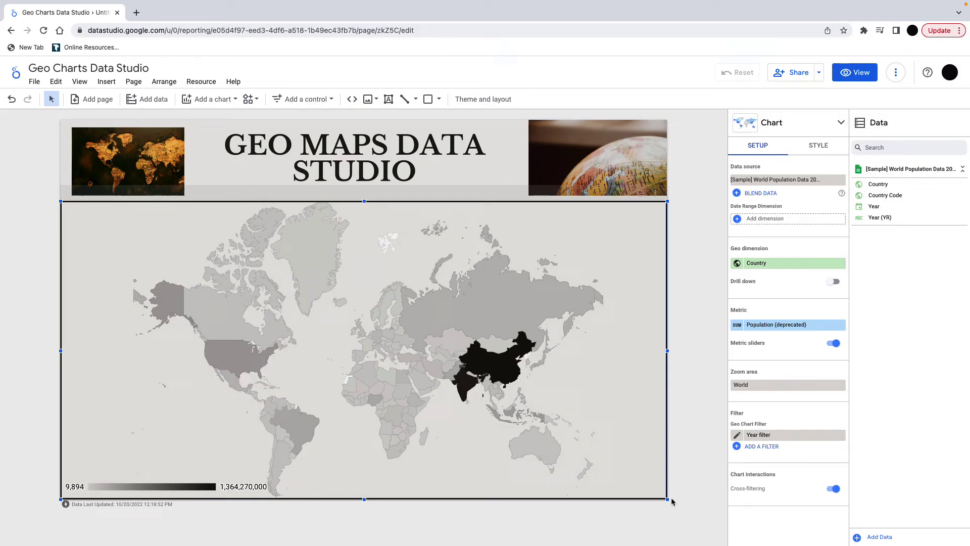
mouse_move(668, 499)
left_mouse_down()
mouse_move(487, 414)
mouse_move(318, 363)
mouse_move(314, 351)
mouse_move(325, 350)
left_mouse_up()
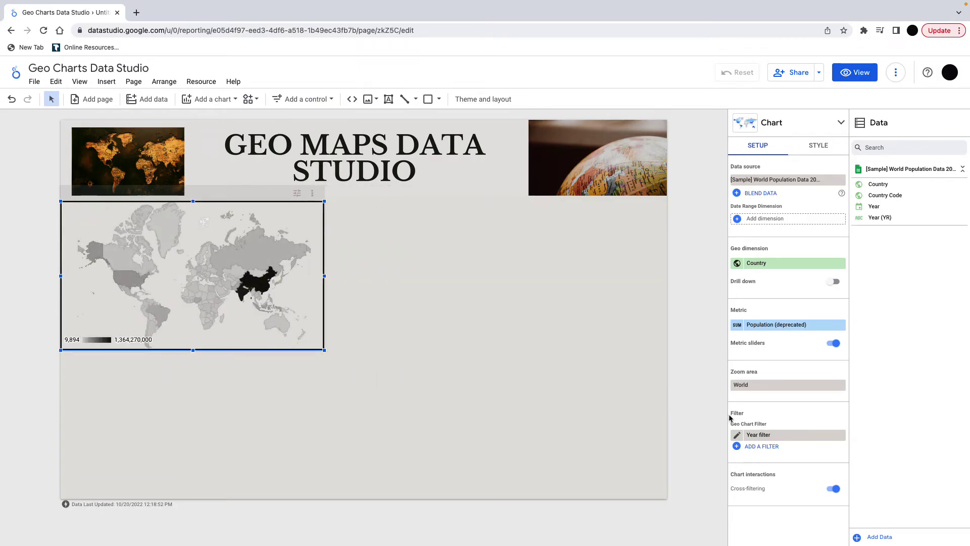
Set the map's zoom area to Africa.
left_click(755, 390)
scroll(784, 420, "down", 3)
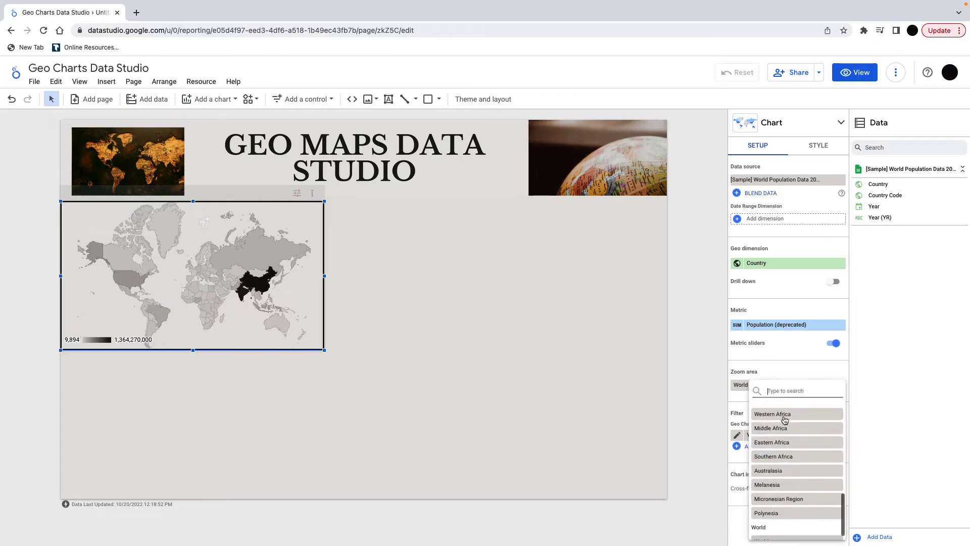
scroll(773, 528, "up", 2)
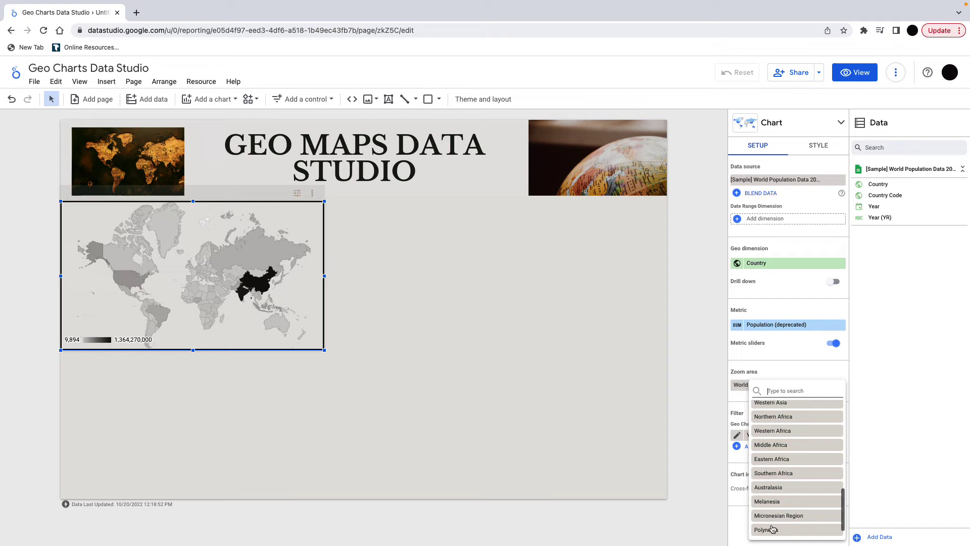
scroll(772, 529, "up", 5)
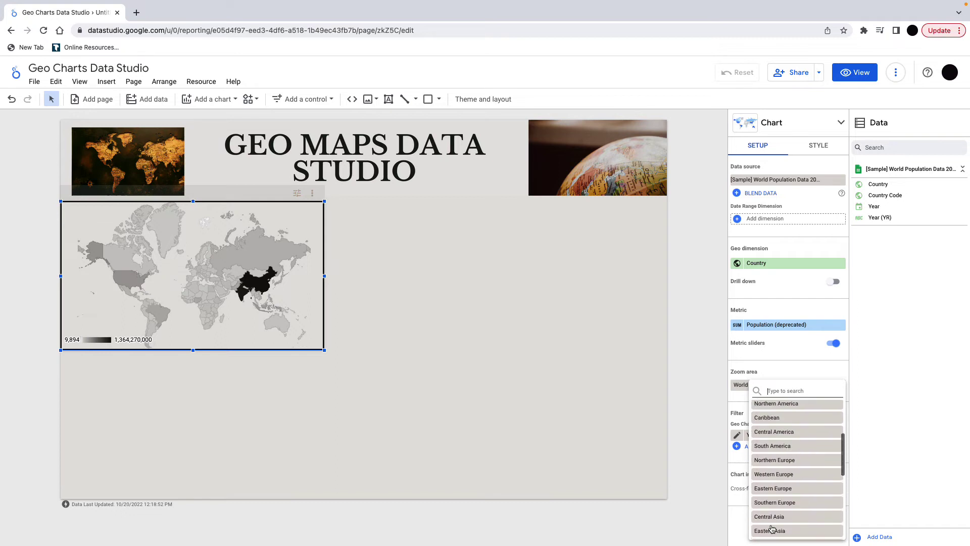
scroll(772, 528, "up", 2)
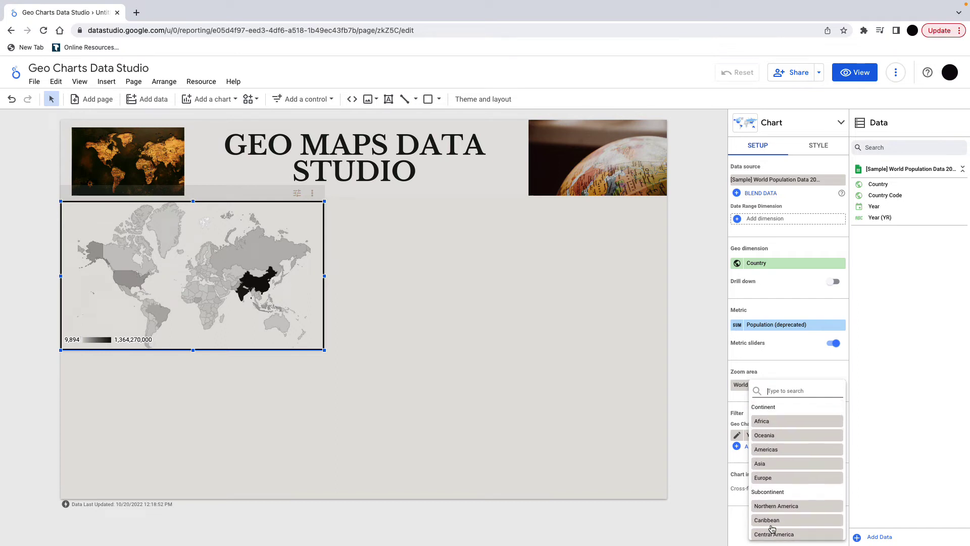
scroll(773, 528, "down", 8)
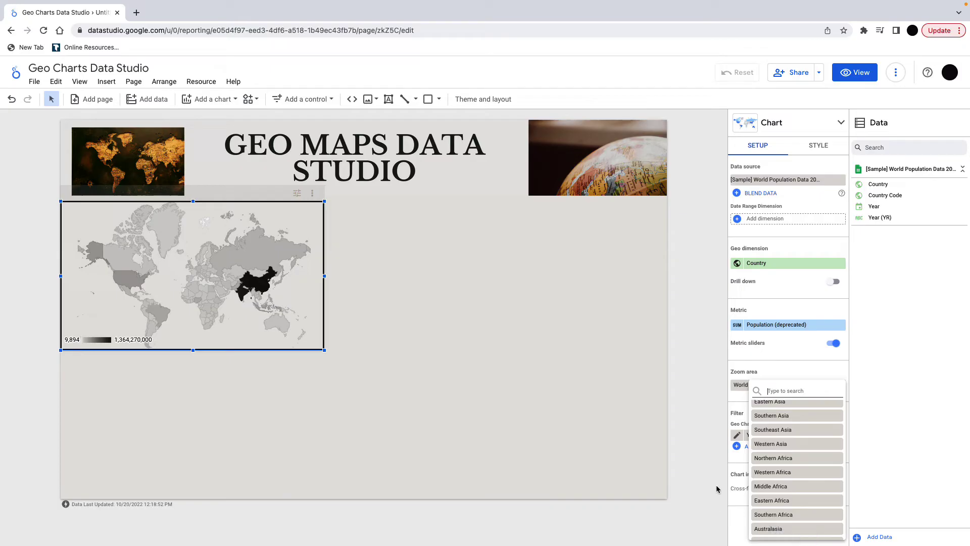
scroll(774, 500, "up", 10)
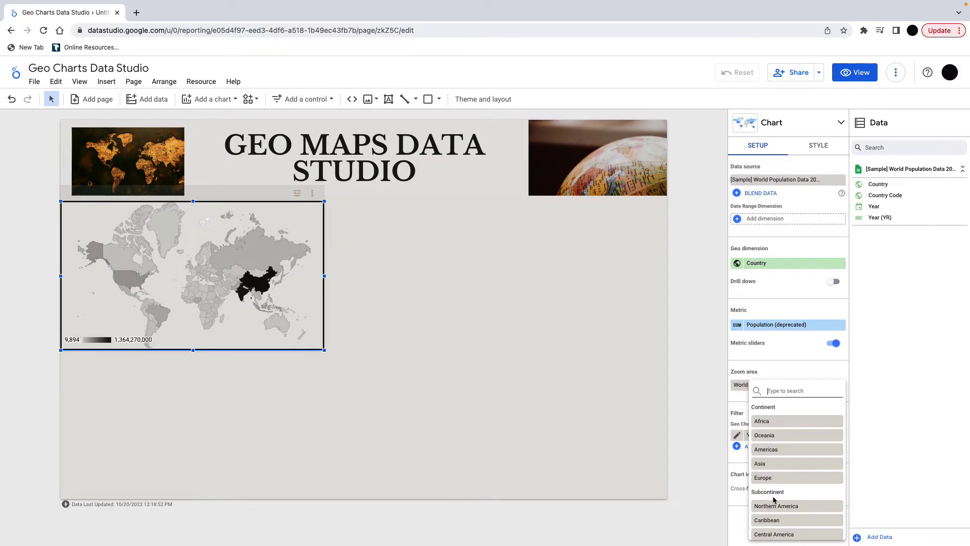
left_click(773, 424)
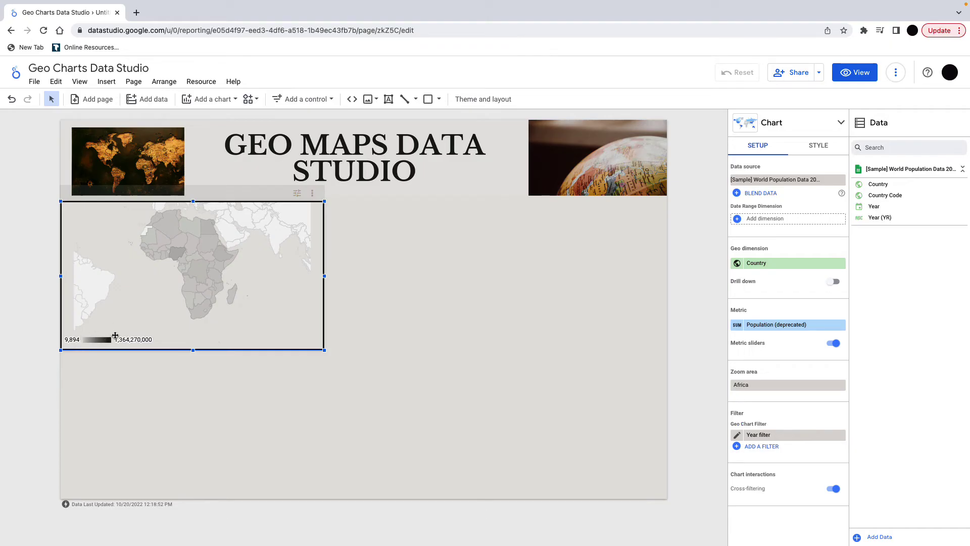
Cap the Africa map's population metric slider at a maximum of 180,000,000.
mouse_move(174, 257)
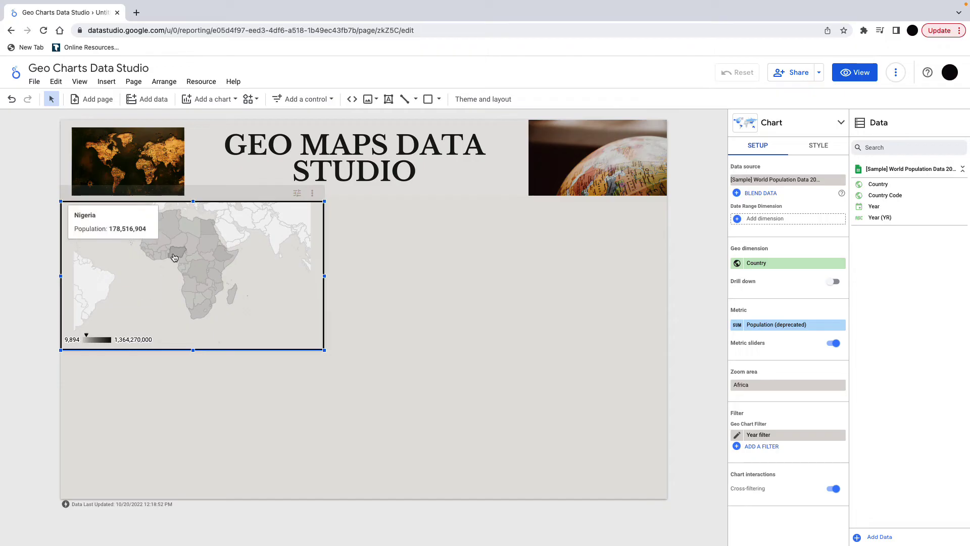
left_click(299, 194)
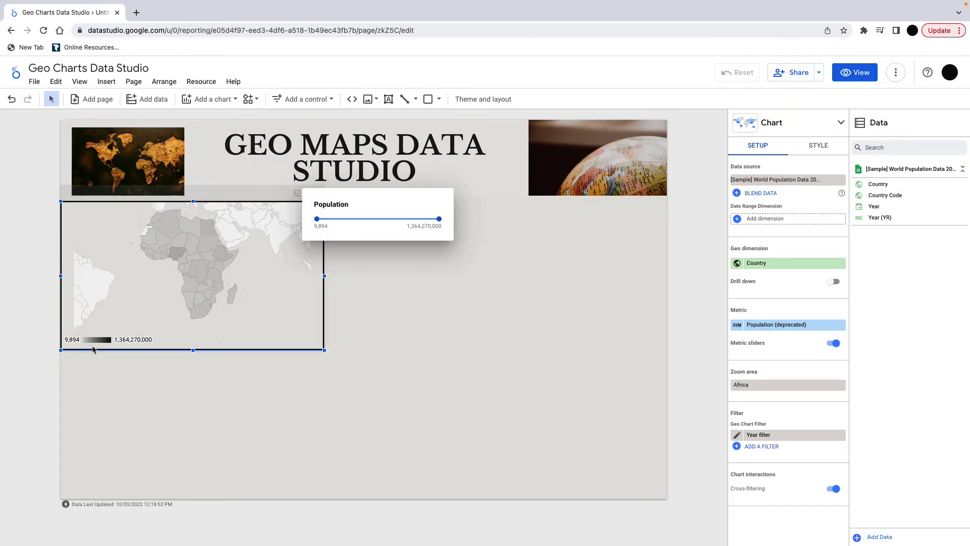
left_click(417, 227)
double_click(420, 227)
type("180,")
type("000,000")
key("Return")
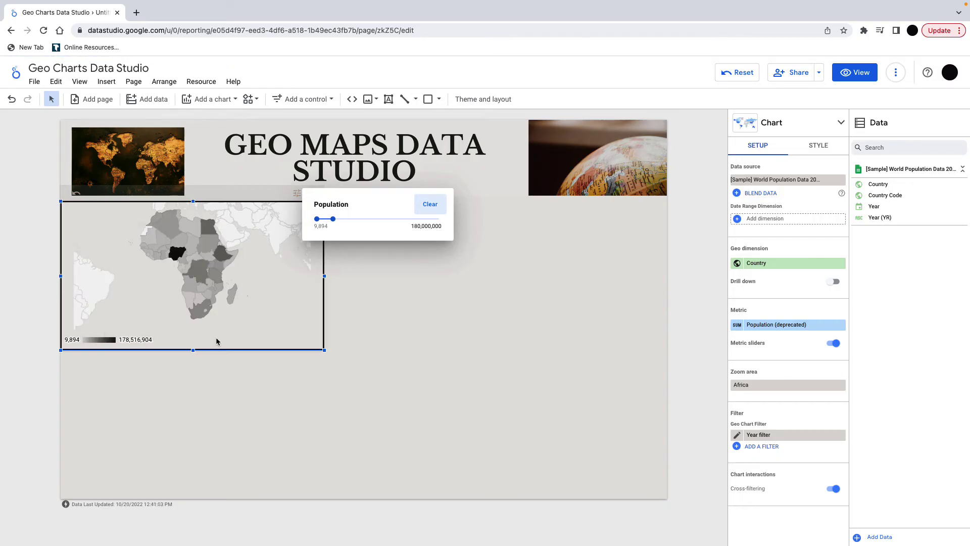
left_click(408, 305)
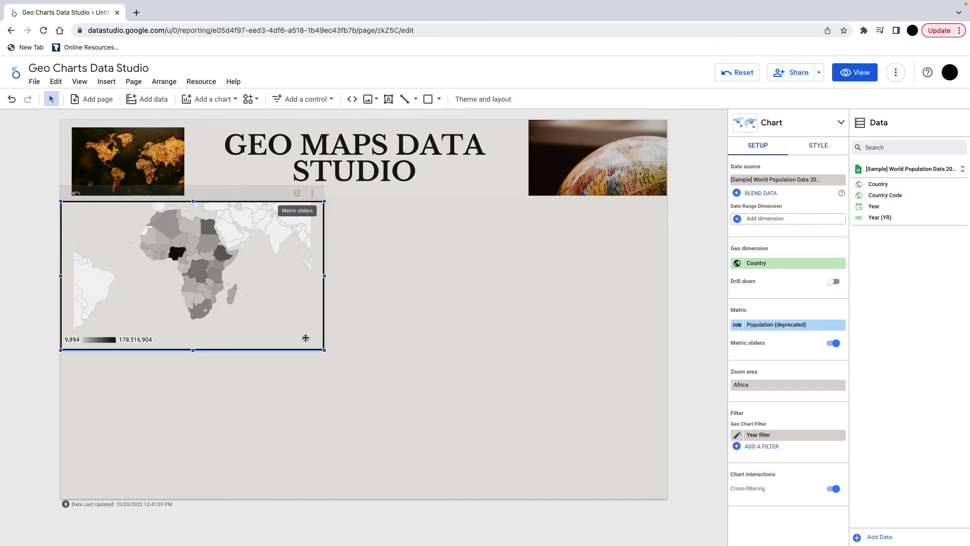
Duplicate the Africa map, place the copy to its right, and zoom it to the Americas.
right_click(288, 318)
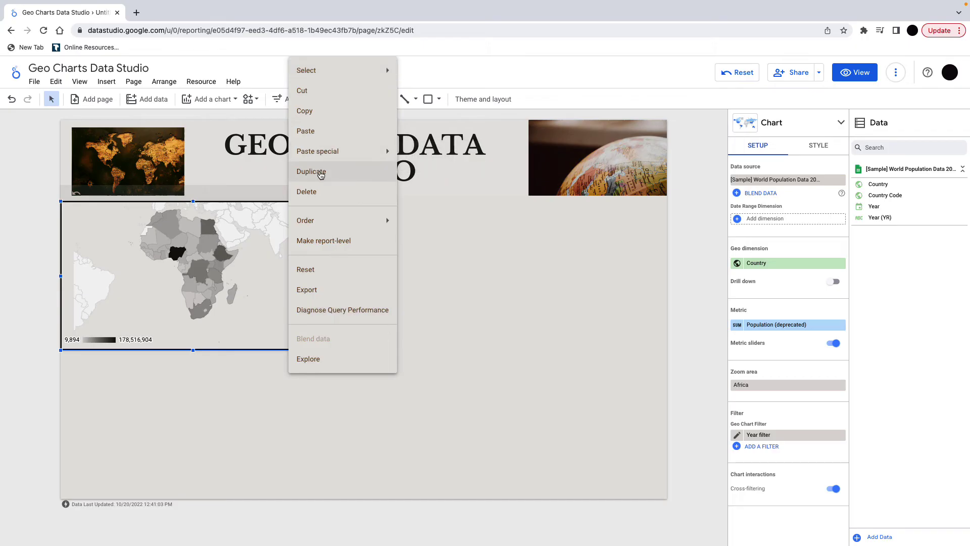
left_click(311, 172)
left_click_drag(418, 252, 565, 243)
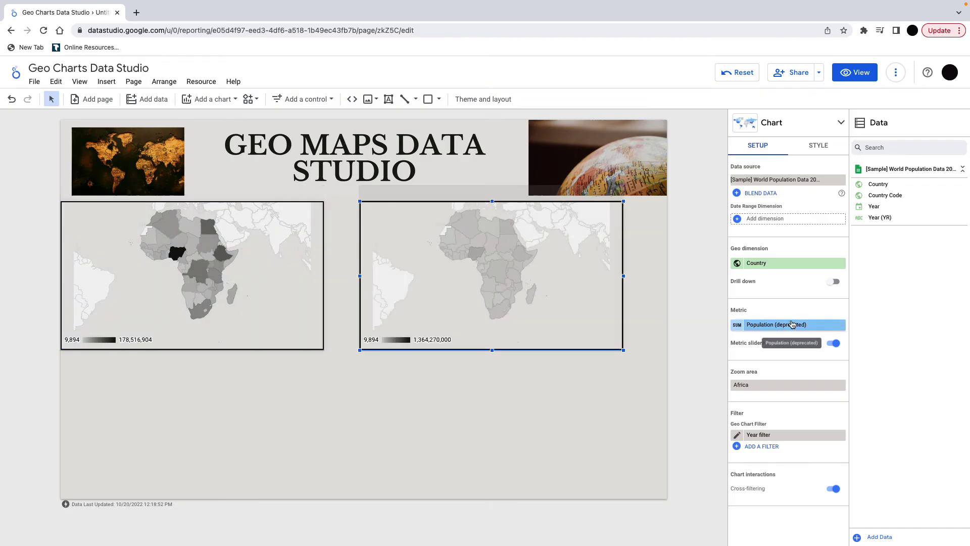
left_click_drag(286, 251, 304, 253)
left_click_drag(424, 247, 430, 249)
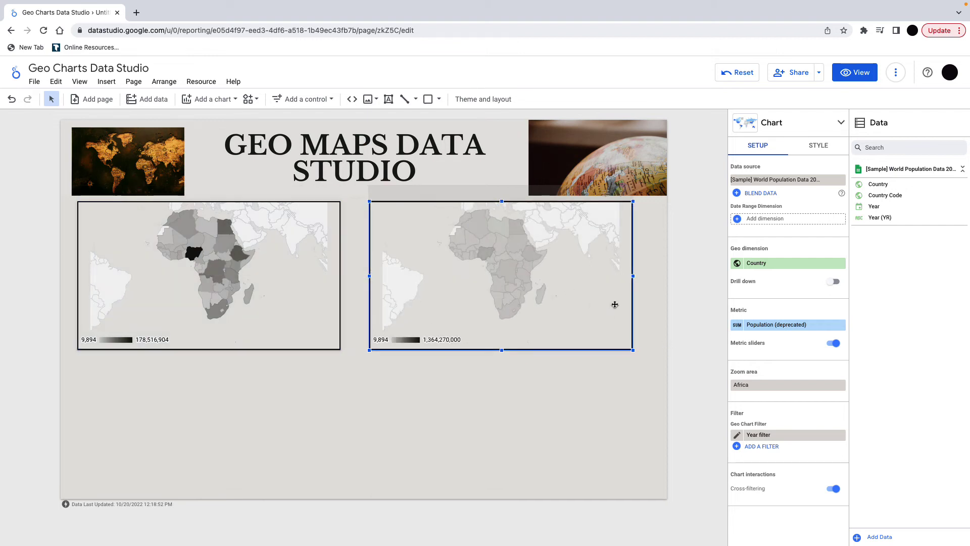
scroll(781, 298, "down", 2)
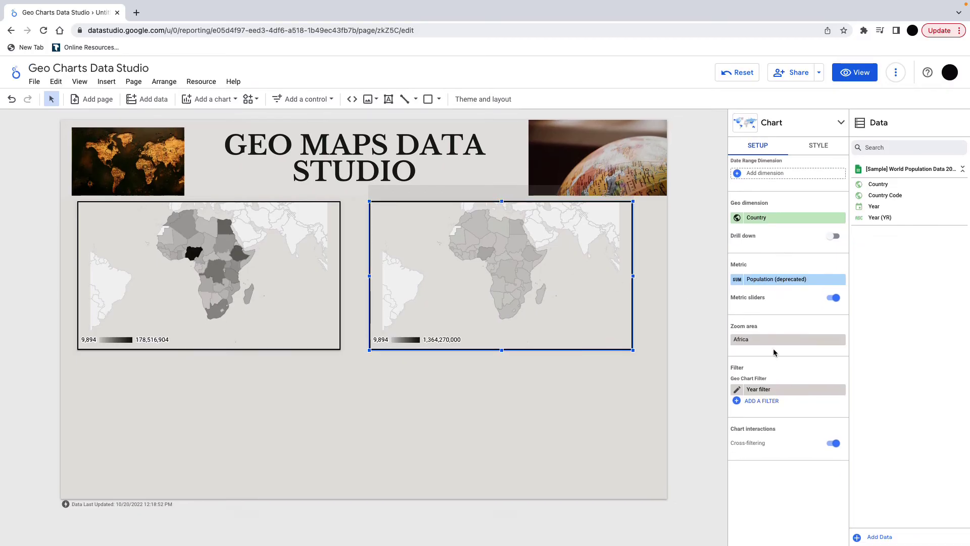
left_click(759, 343)
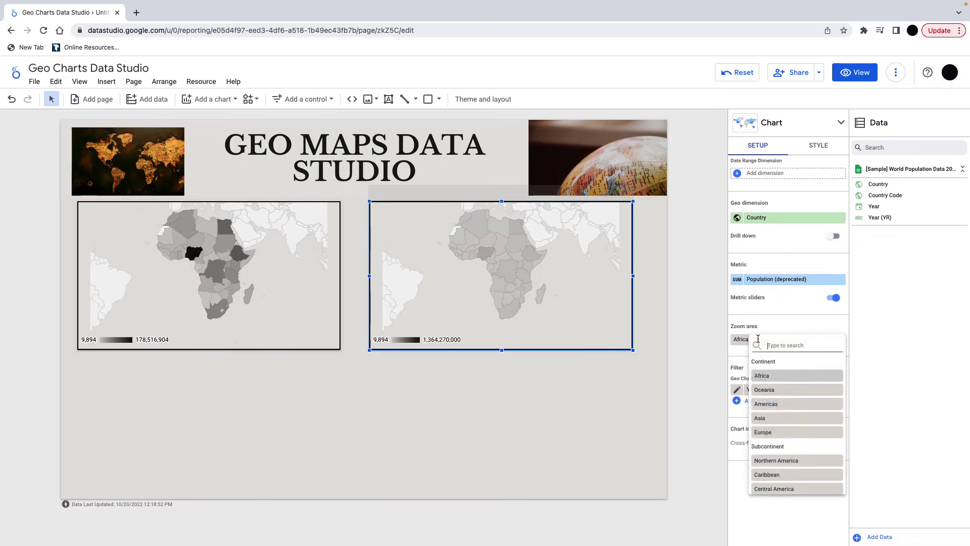
left_click(775, 405)
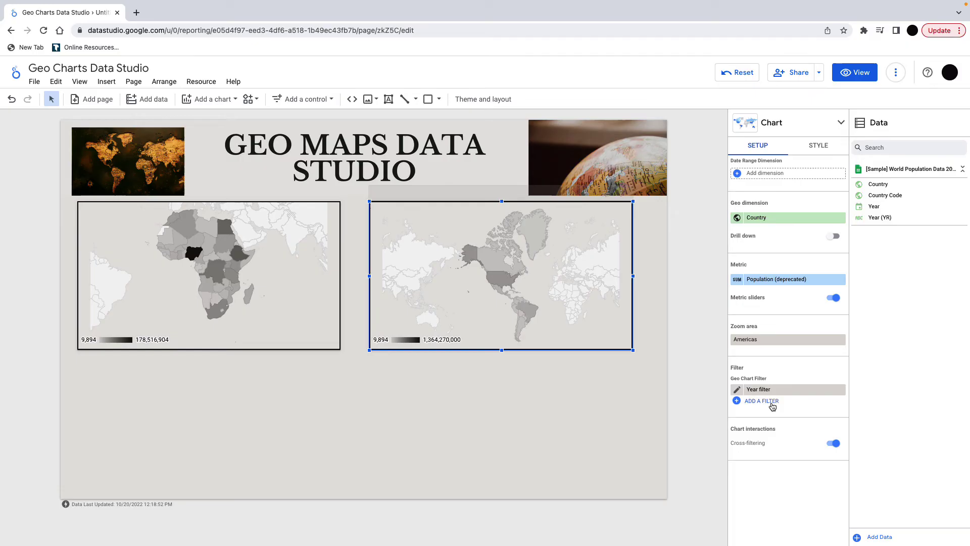
Cap the copy's population slider maximum at 320,000,000, then undo the last change.
mouse_move(493, 280)
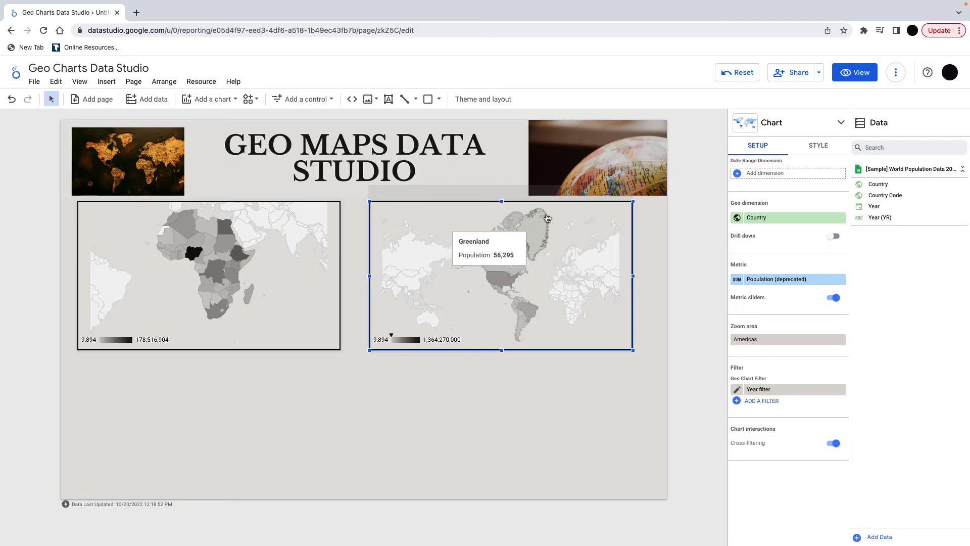
mouse_move(609, 194)
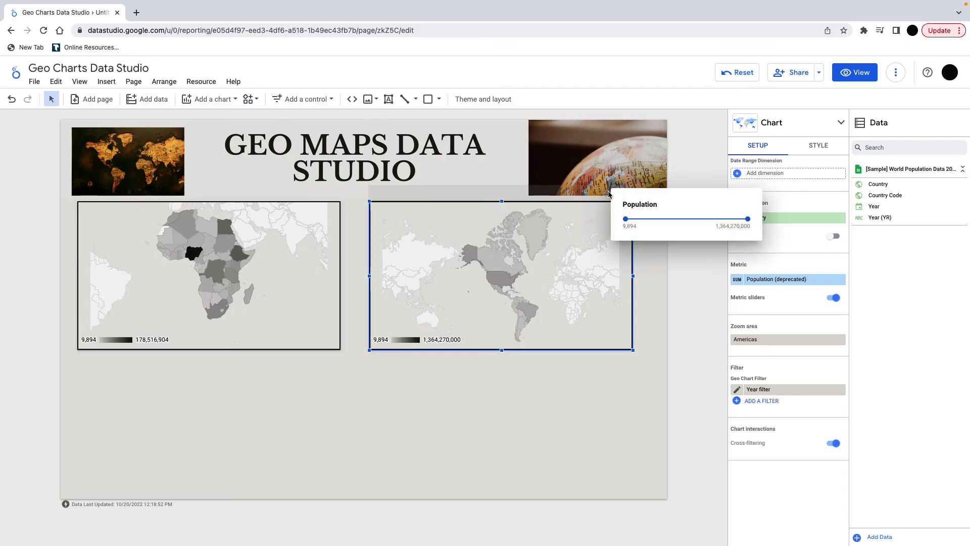
left_click(725, 225)
type("320000000")
key("Return")
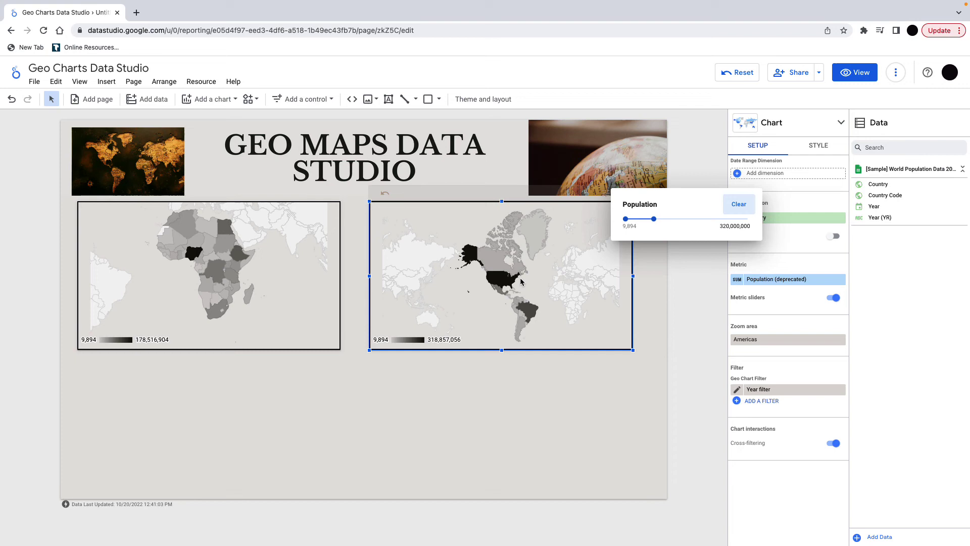
left_click(540, 276)
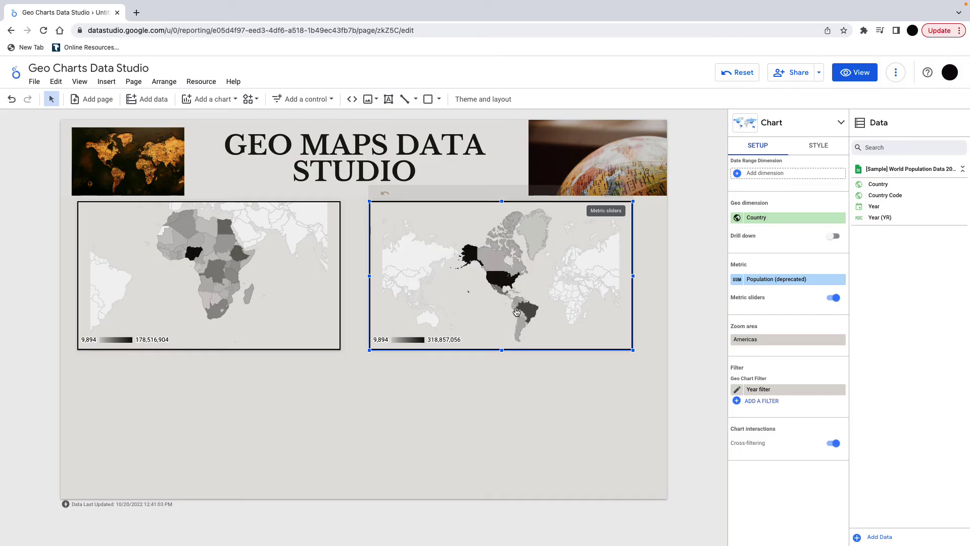
key("ctrl+z")
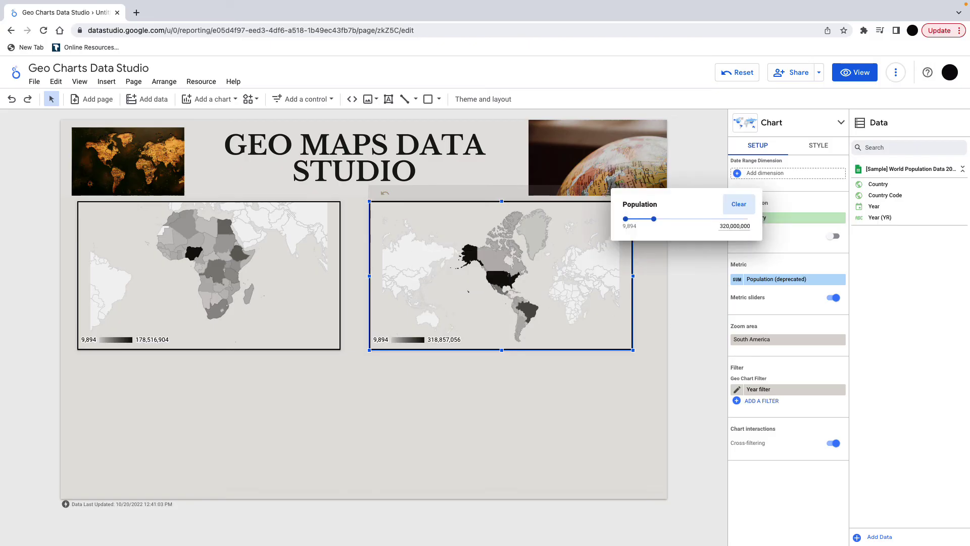
Duplicate the Africa map below itself and zoom the copy to Asia.
right_click(298, 271)
left_click(326, 344)
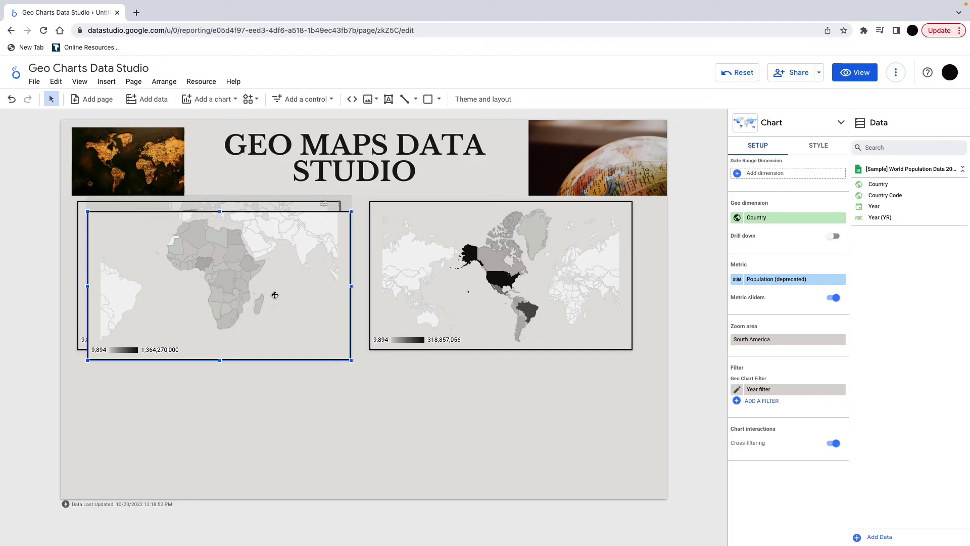
left_click_drag(298, 347, 268, 436)
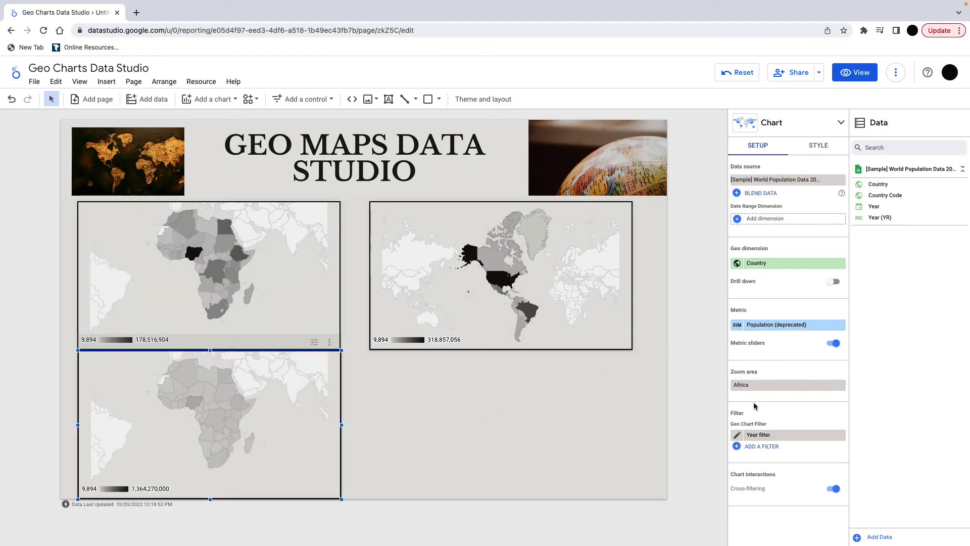
left_click(754, 387)
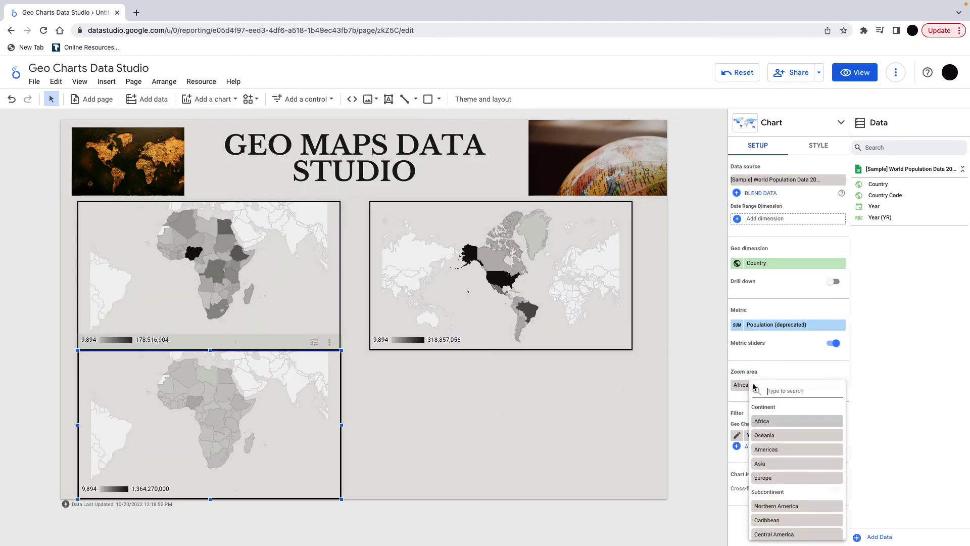
left_click(774, 464)
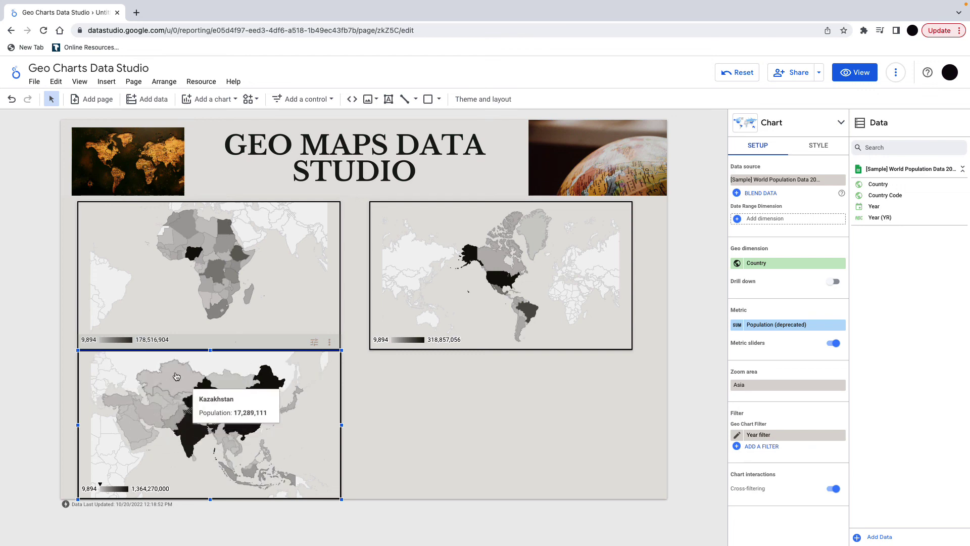
Duplicate the Asia map into the bottom-right slot and zoom it to Europe.
right_click(308, 388)
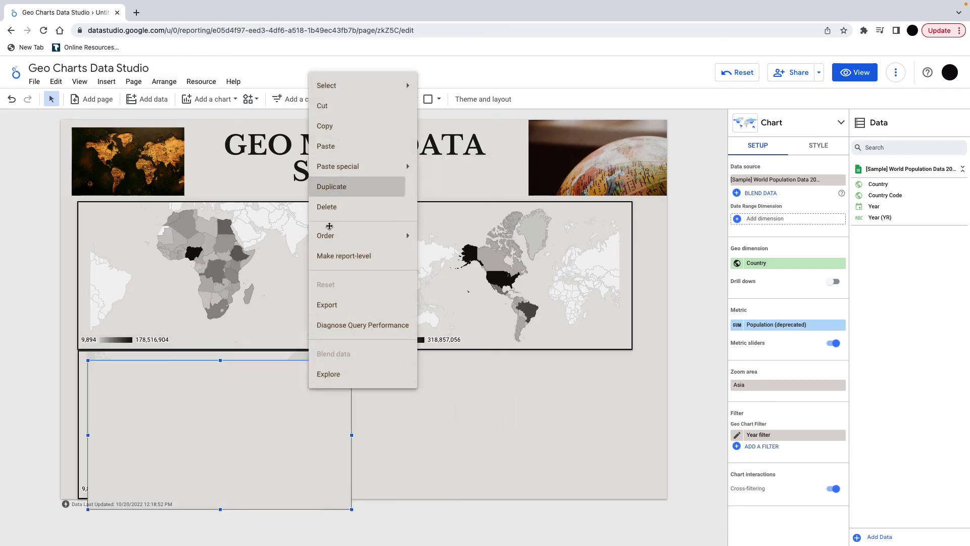
left_click(332, 187)
left_click_drag(287, 381, 565, 372)
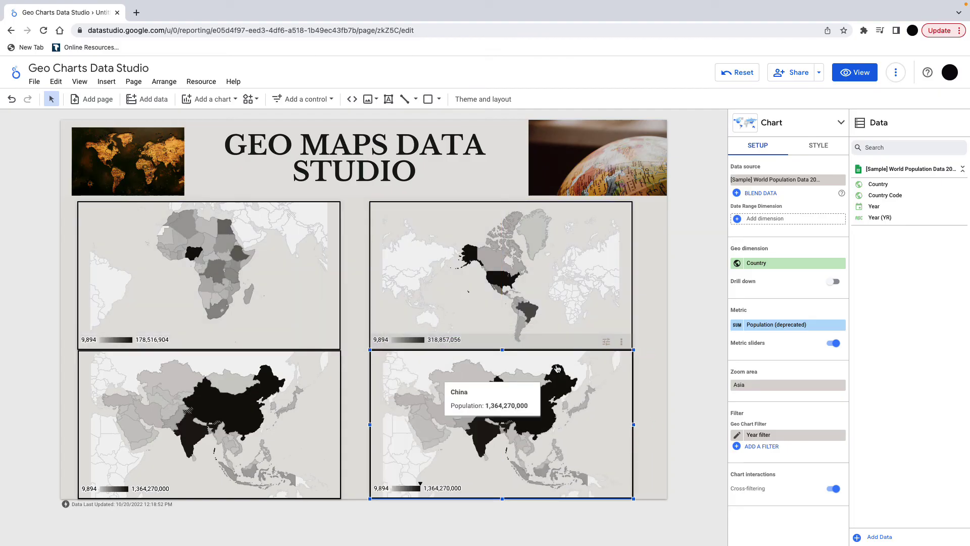
left_click(774, 385)
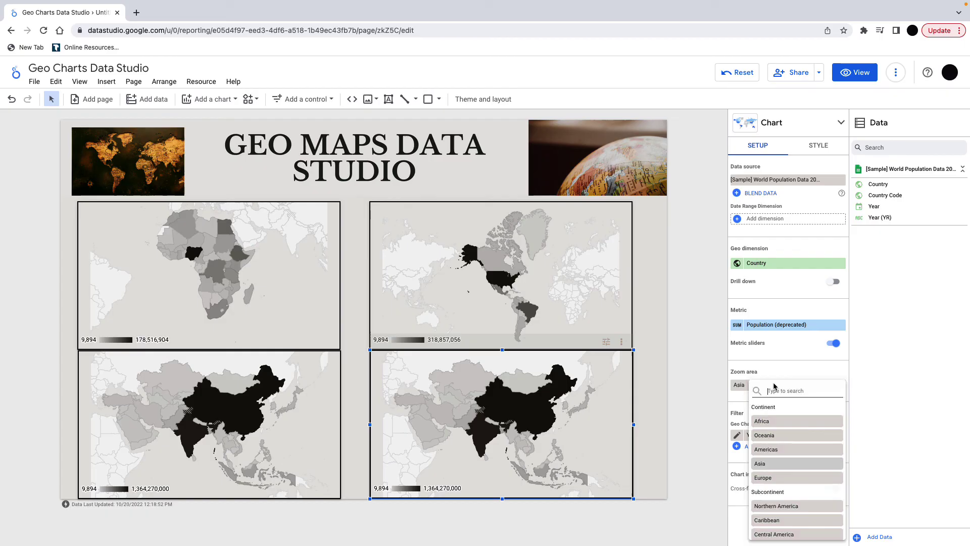
left_click(771, 479)
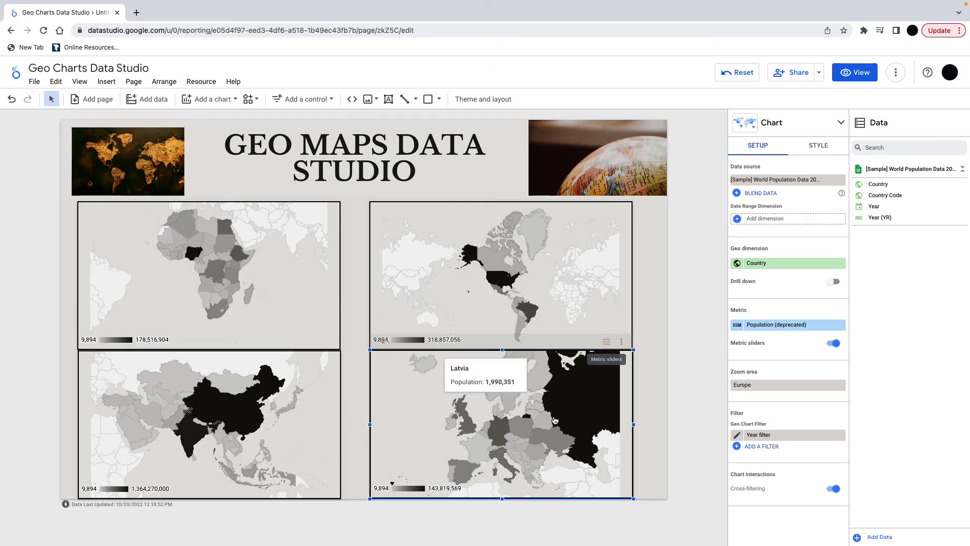
mouse_move(545, 448)
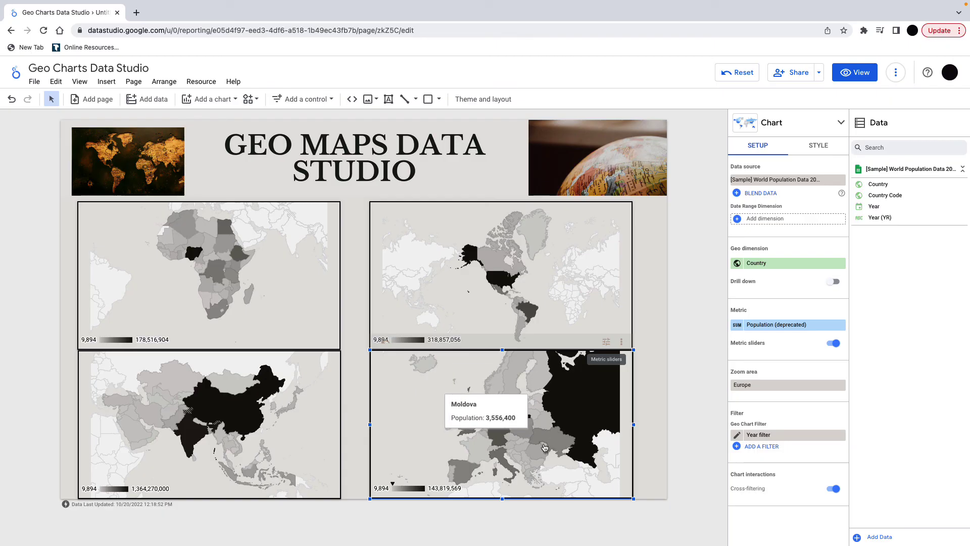